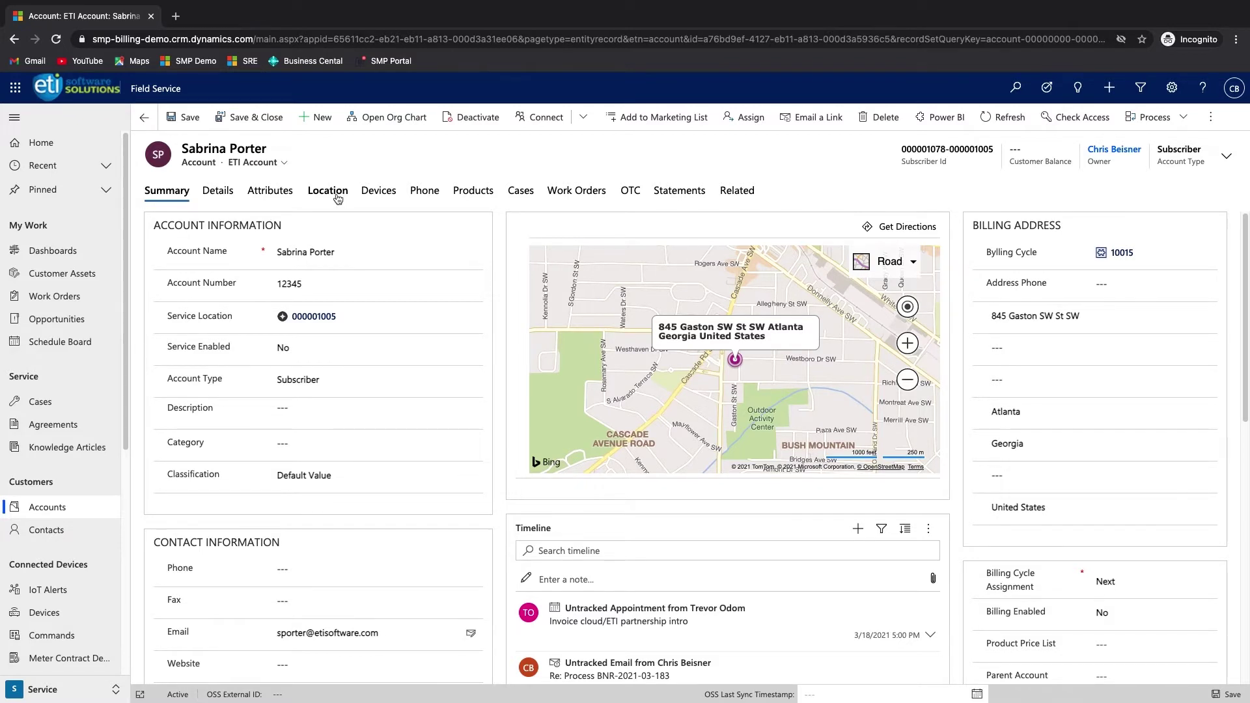
# - Review the account's location, then list its devices 12345D01, 12345D02, 12345P01 and 12345P02
pyautogui.click(337, 196)
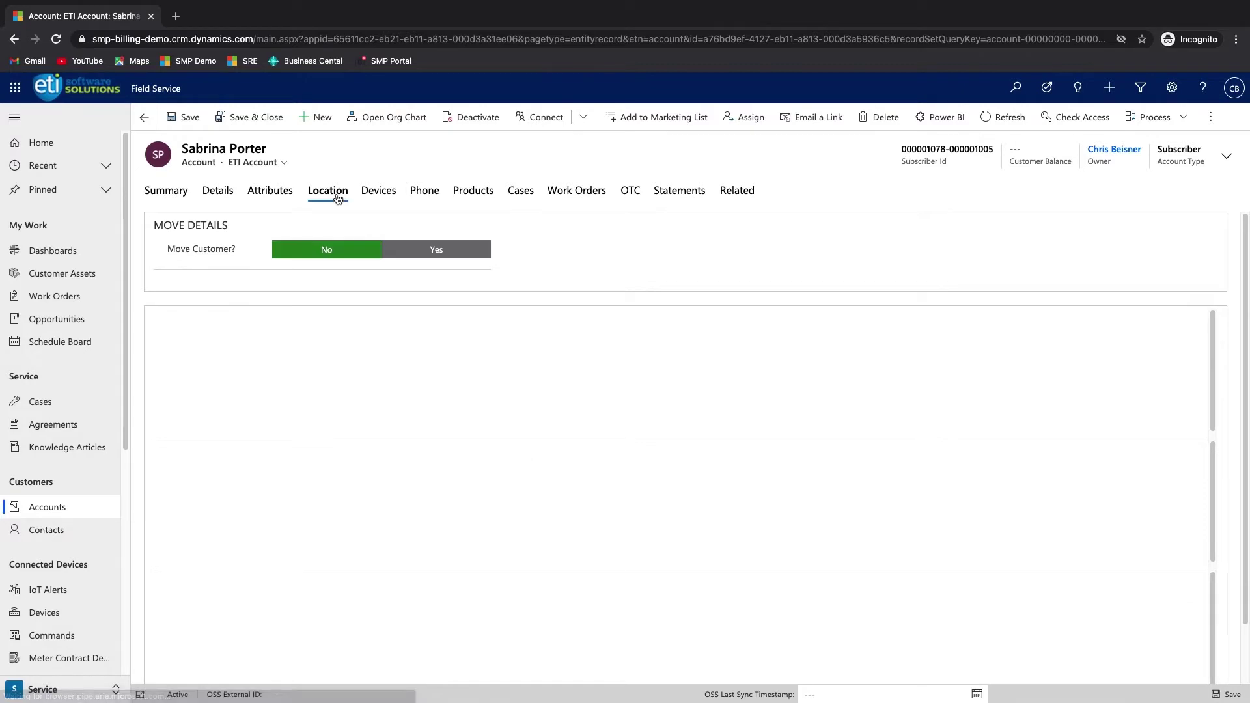
pyautogui.click(382, 196)
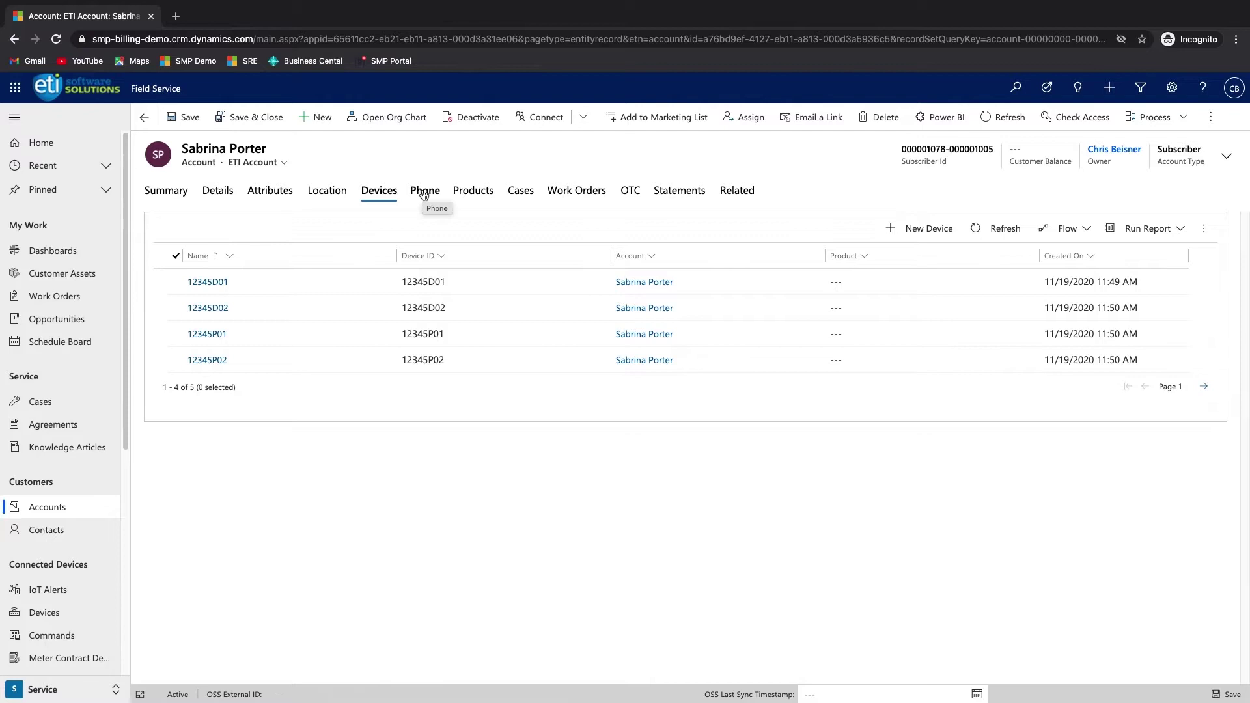
pyautogui.click(424, 193)
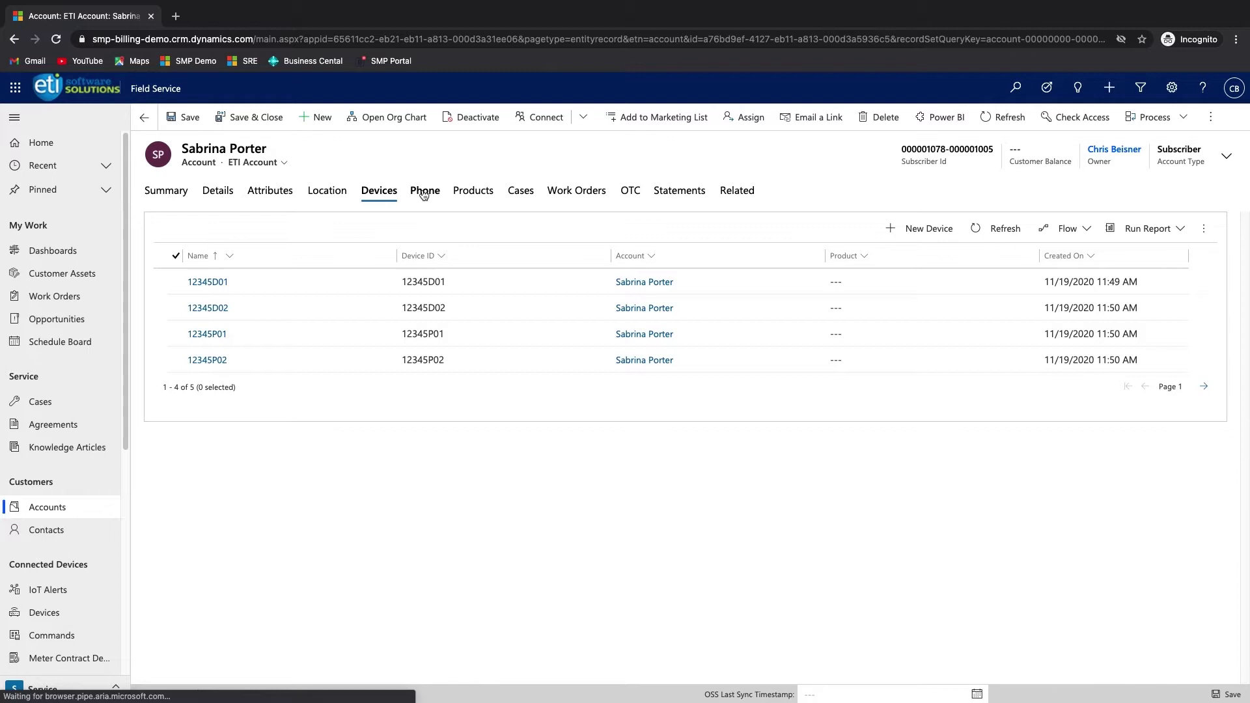
# - Check the account's directory numbers, then show its four active internet, phone and TV products
pyautogui.click(424, 191)
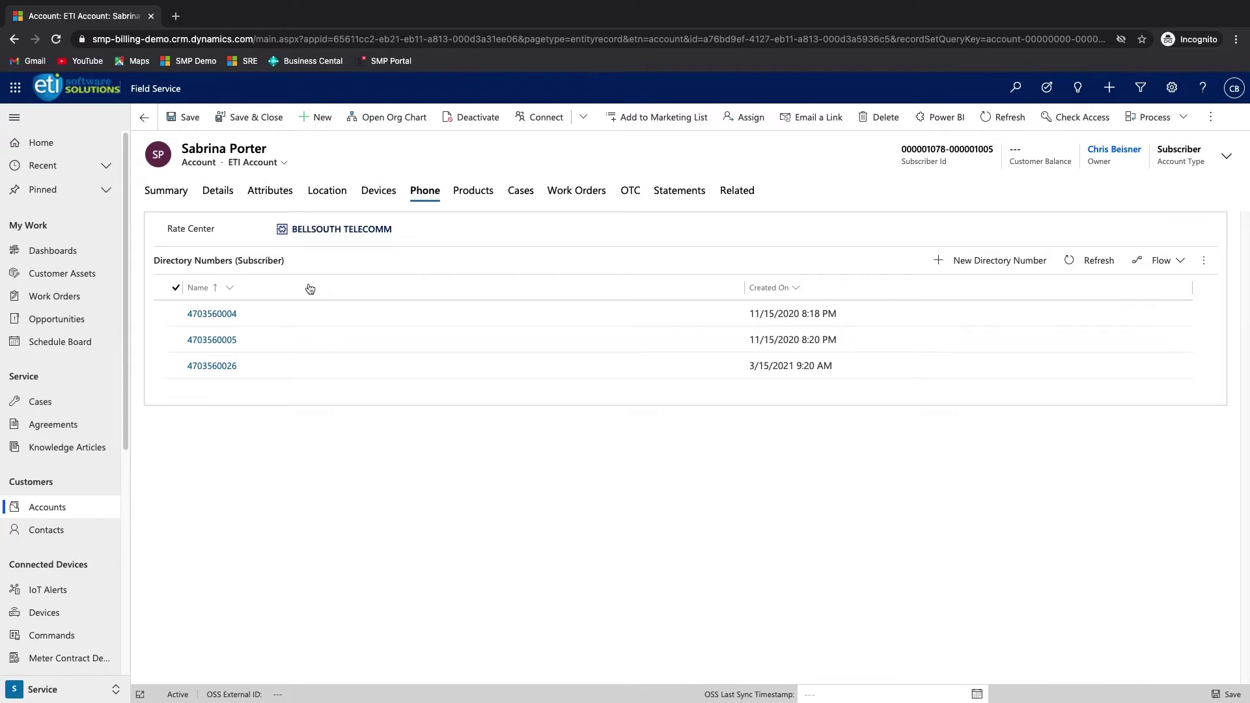
pyautogui.click(487, 192)
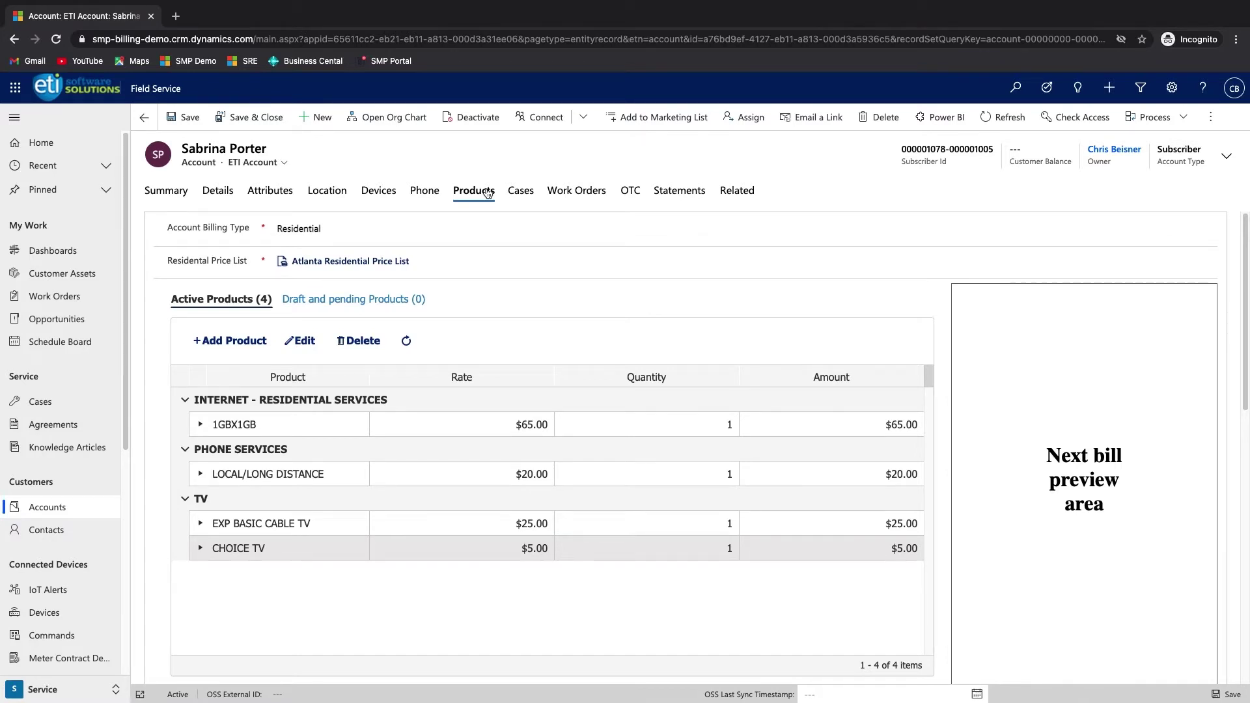
# - Add the CINEMAX and MORE SPORTS products to the account as drafts
pyautogui.click(222, 341)
pyautogui.scroll(-2, 326, 454)
pyautogui.scroll(-5, 325, 454)
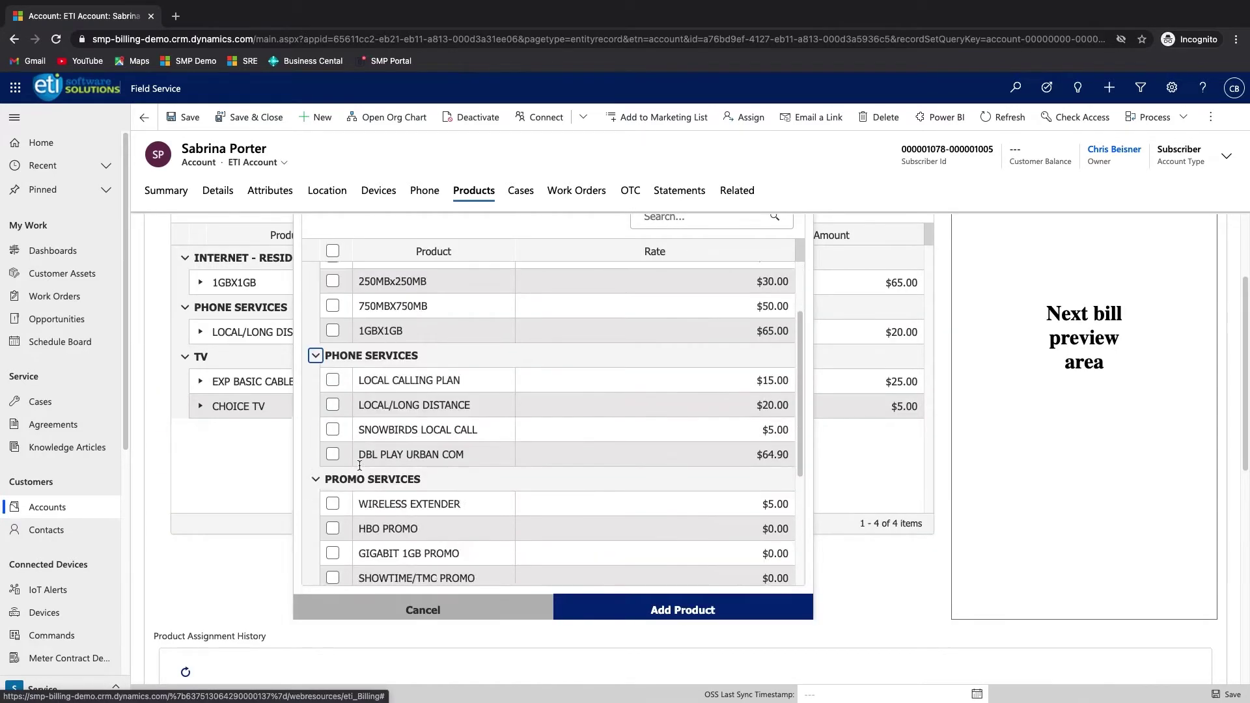
pyautogui.click(333, 439)
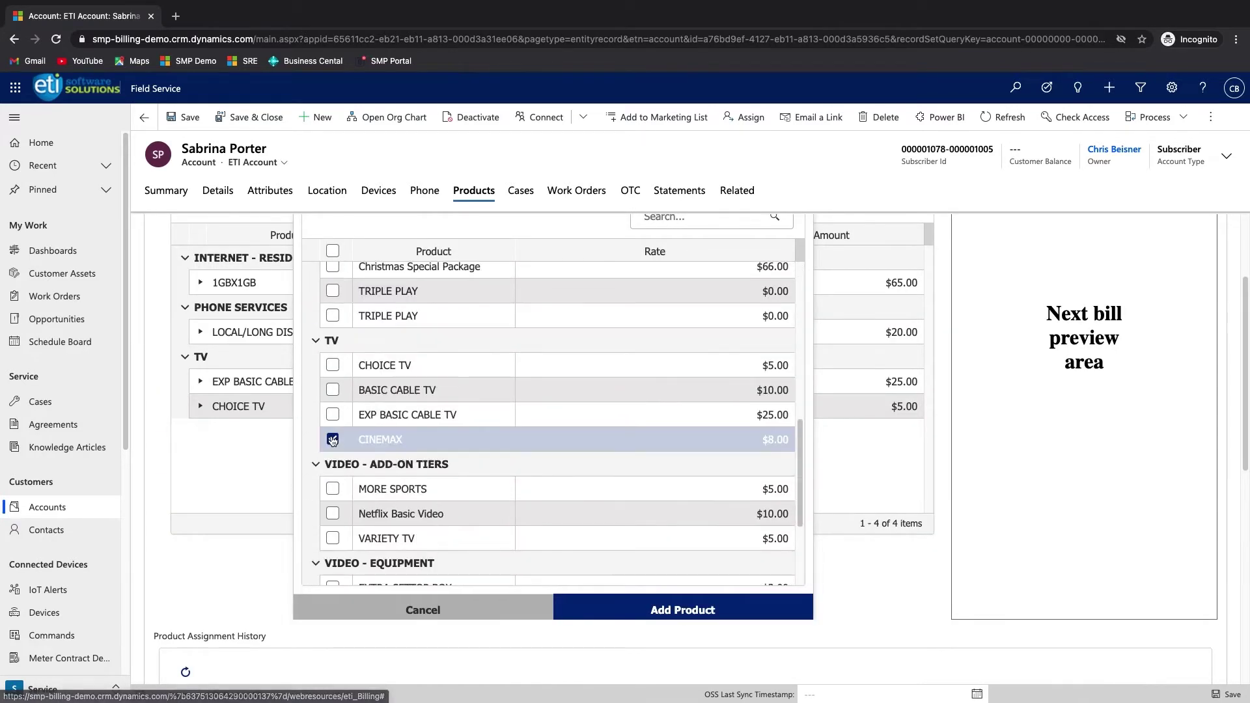
pyautogui.click(334, 492)
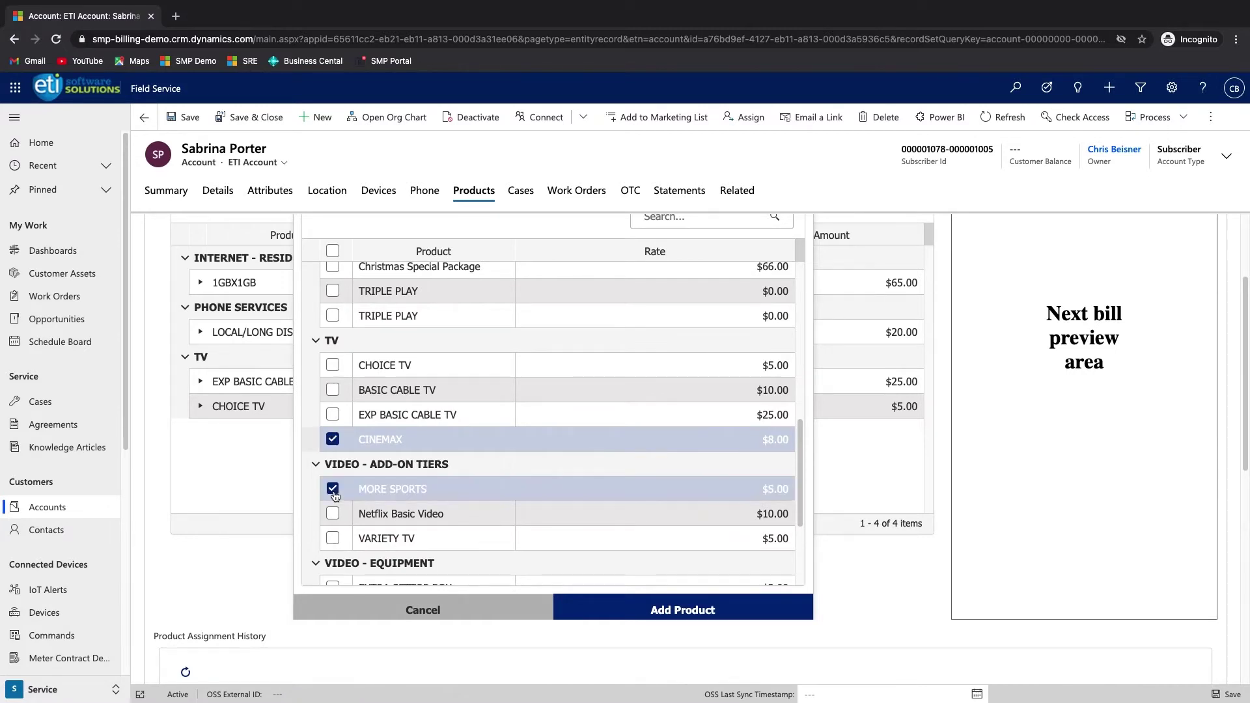
pyautogui.click(663, 610)
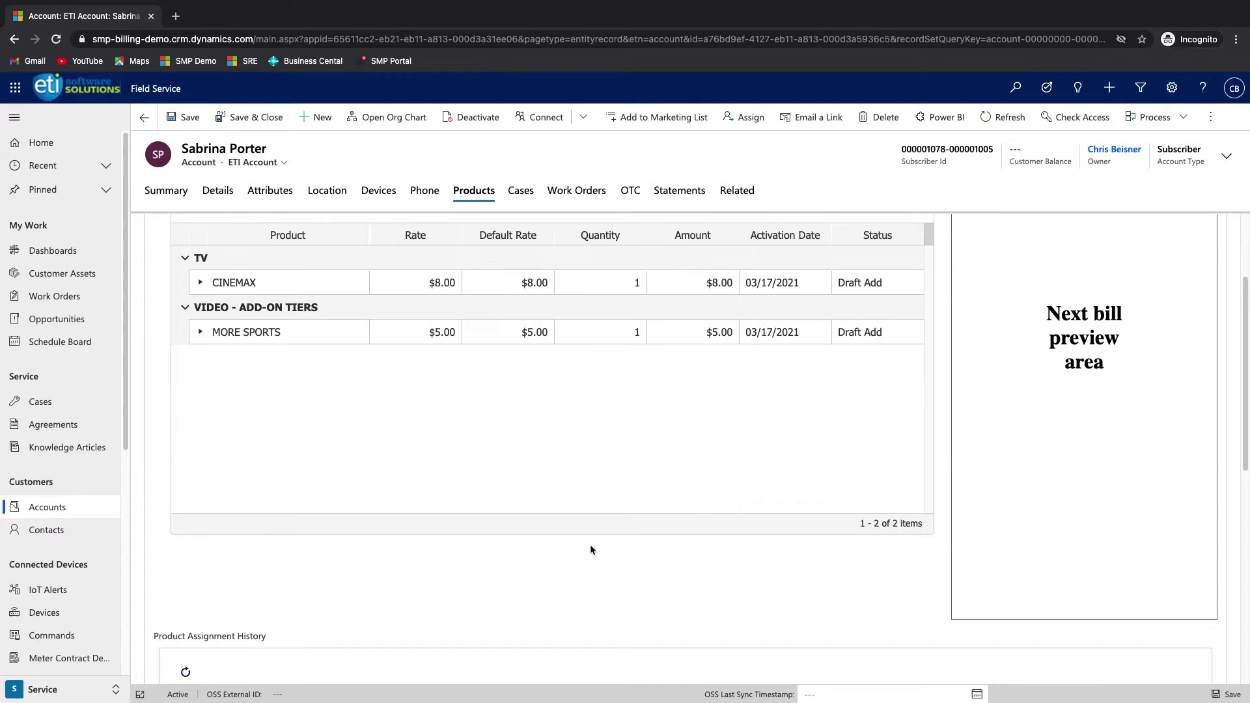
# - Confirm the CINEMAX and MORE SPORTS draft rows so both become Pending Add
pyautogui.scroll(2, 322, 263)
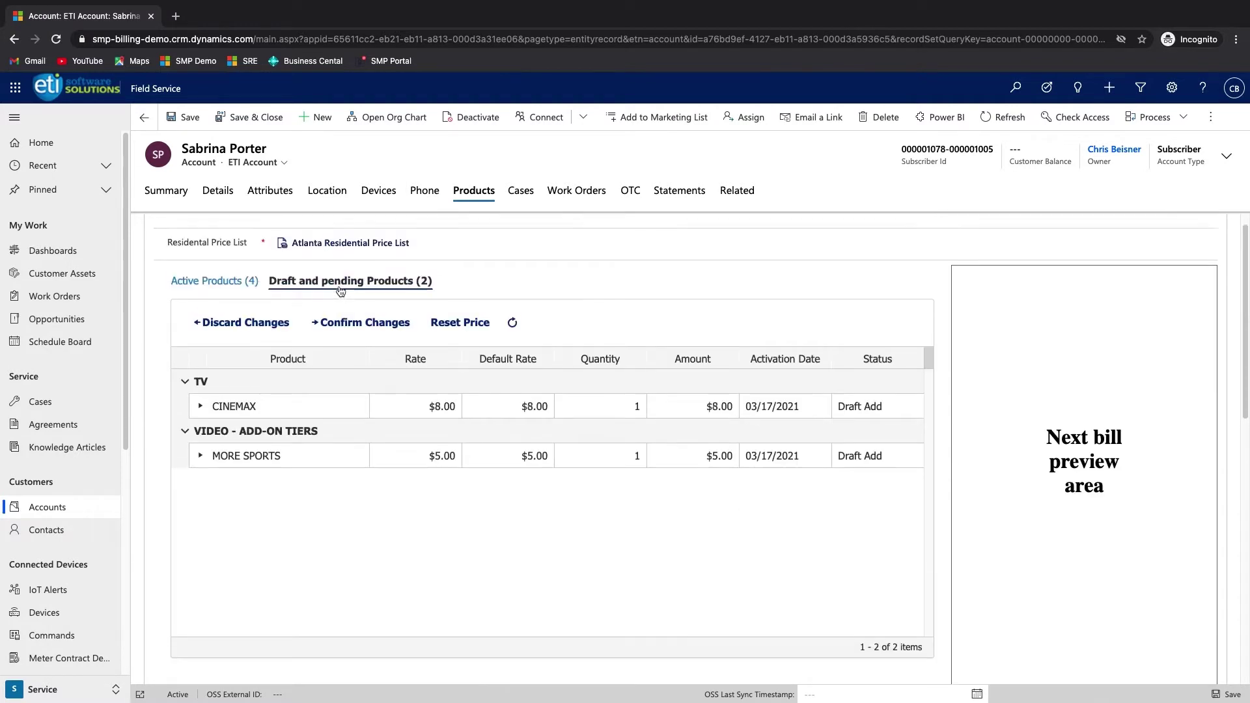
pyautogui.click(341, 412)
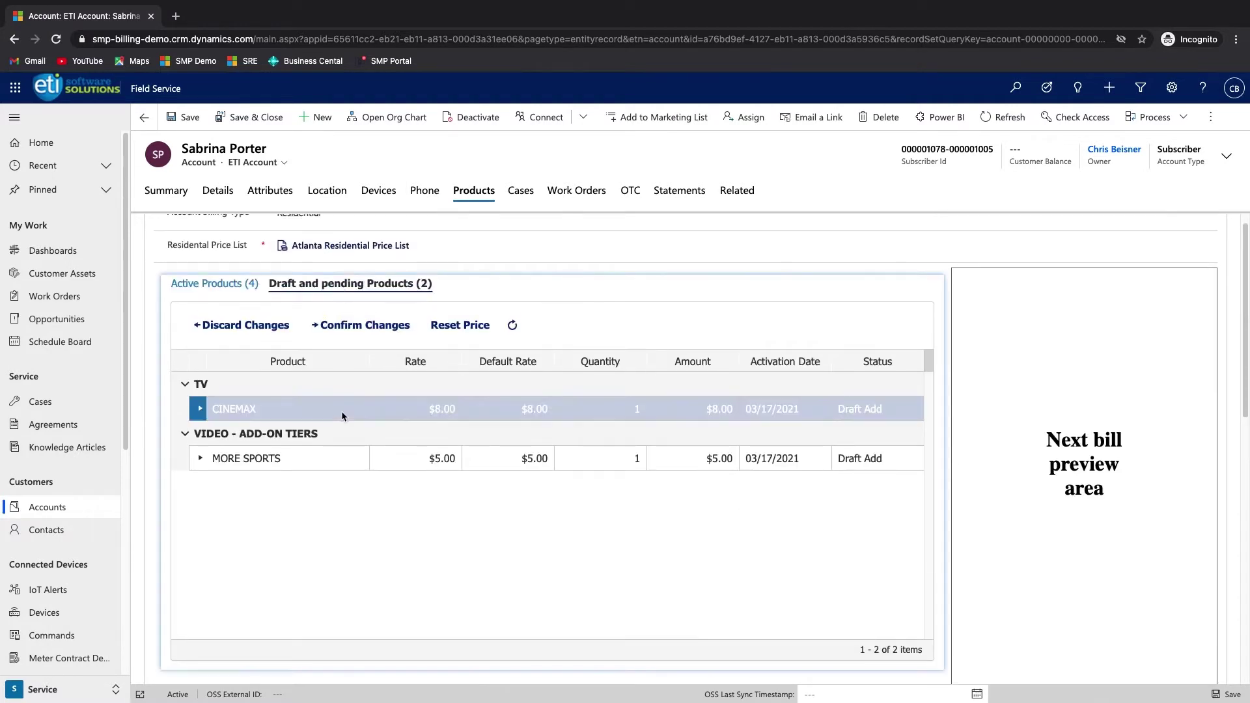
pyautogui.click(365, 333)
pyautogui.click(346, 456)
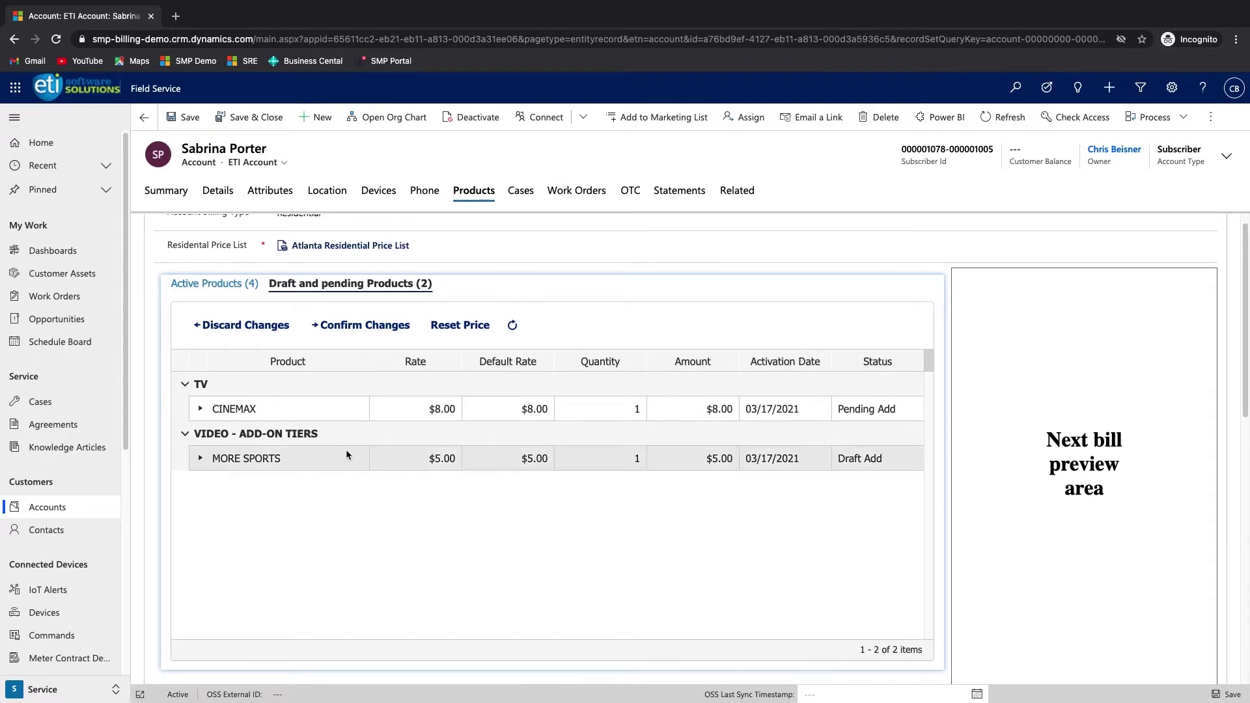
pyautogui.click(351, 332)
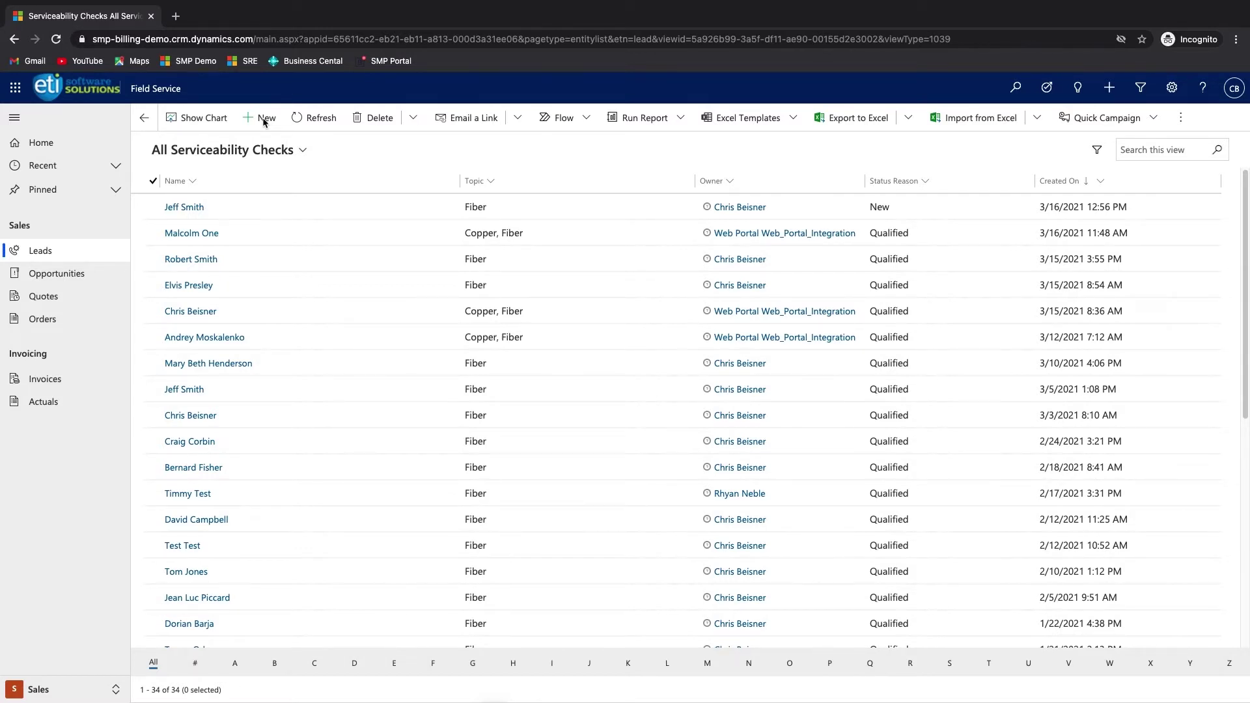
# - Create a Fiber serviceability check for the customer's Atlanta address and review the customer details
pyautogui.click(264, 118)
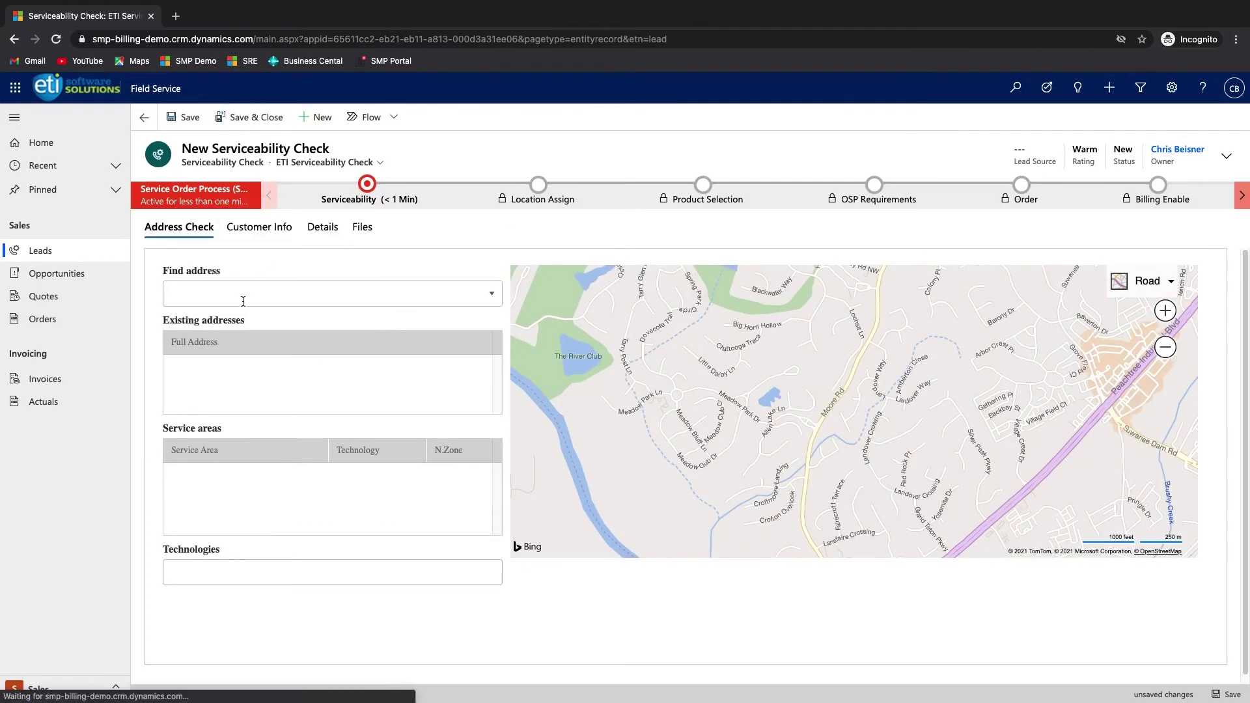
pyautogui.click(243, 298)
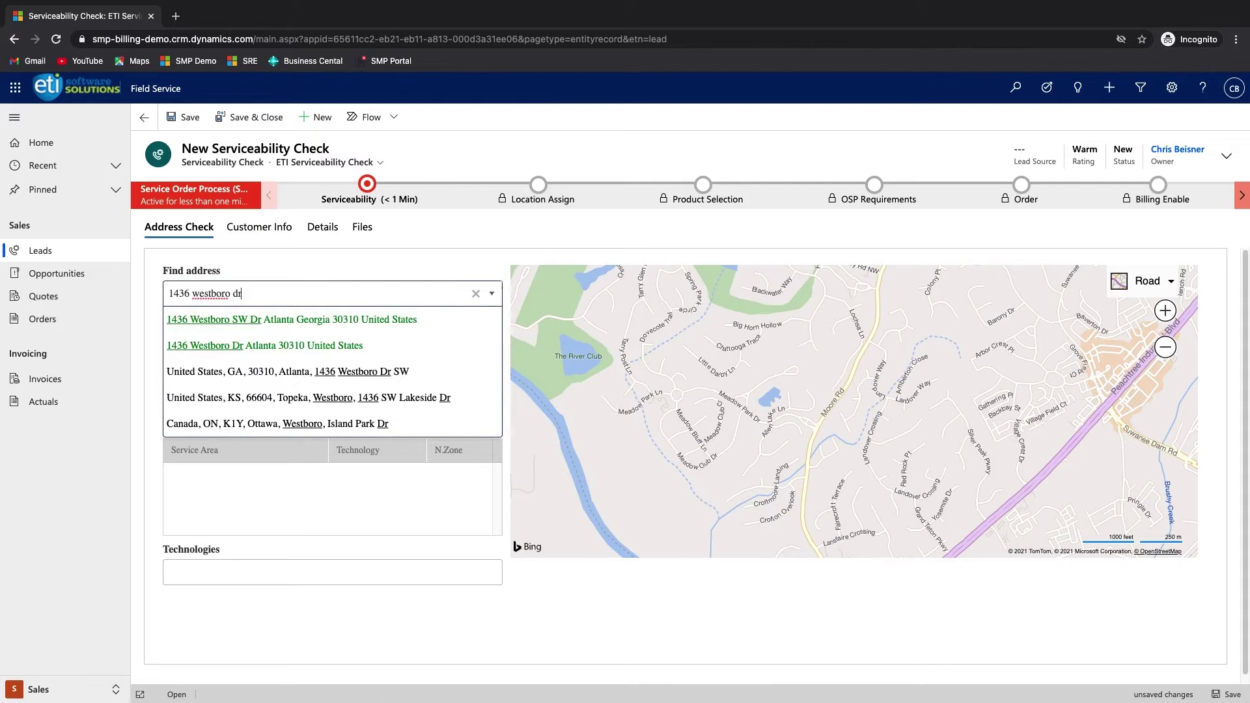
pyautogui.click(229, 320)
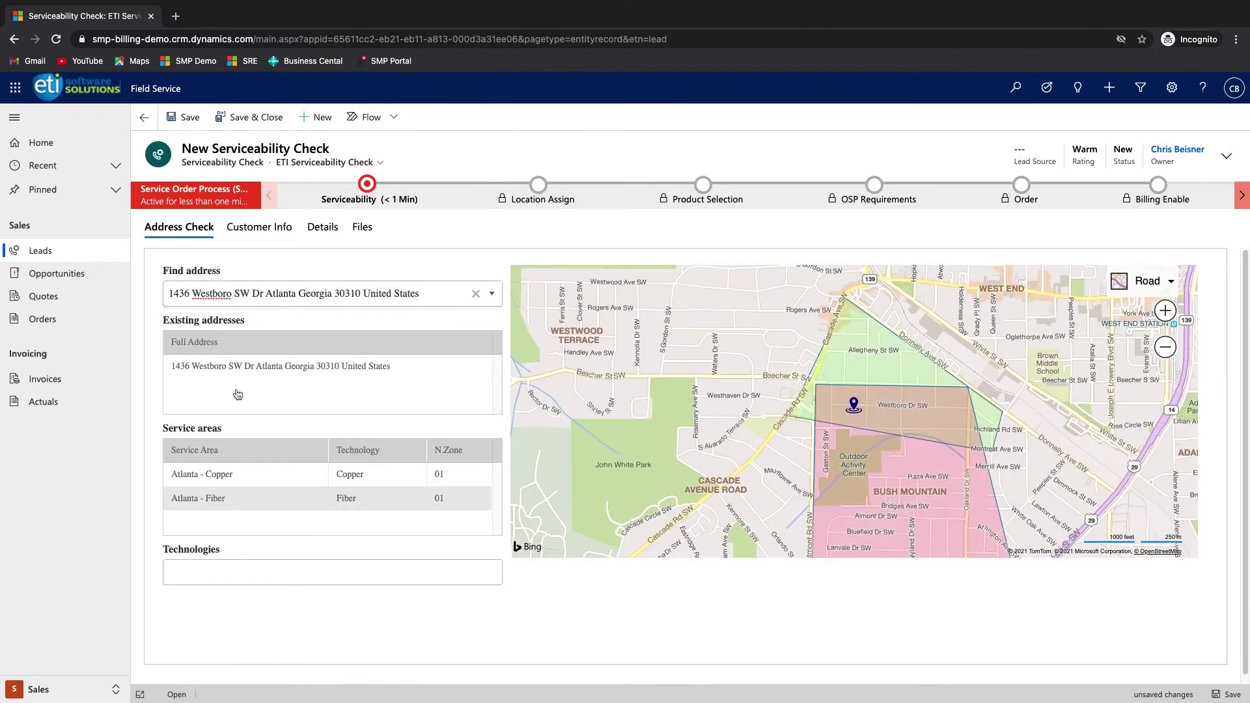
pyautogui.click(221, 574)
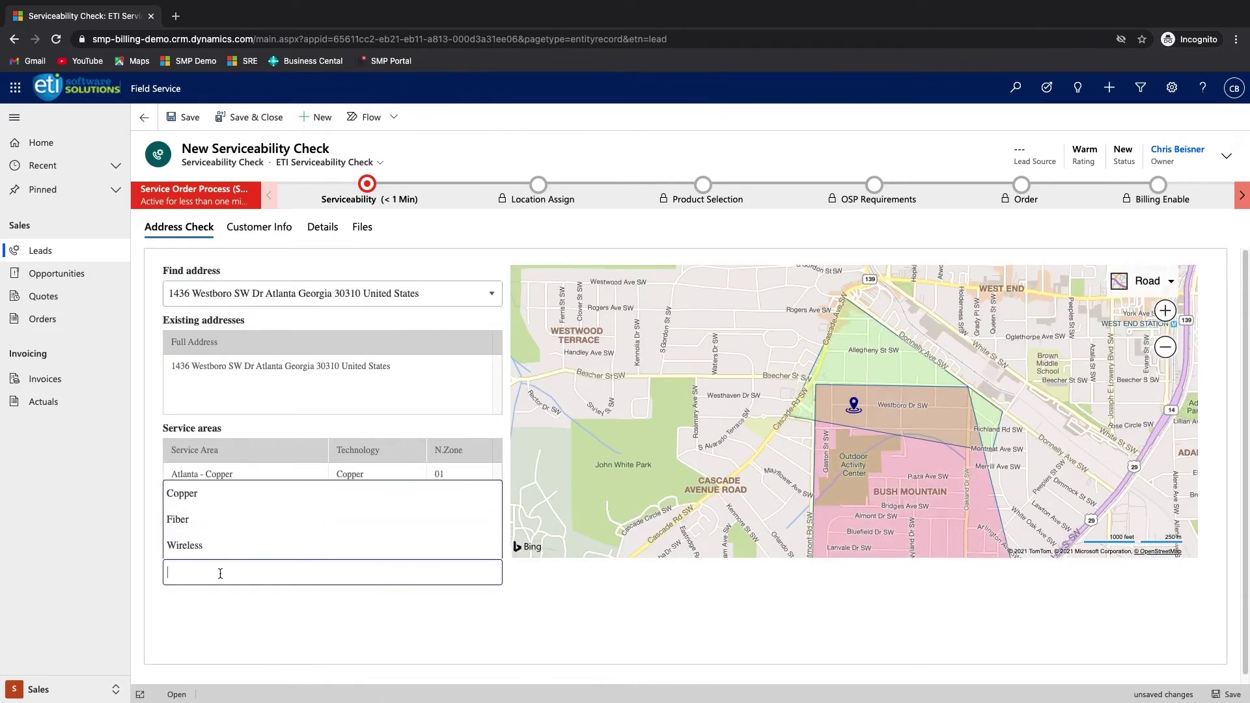
pyautogui.click(183, 519)
pyautogui.click(235, 228)
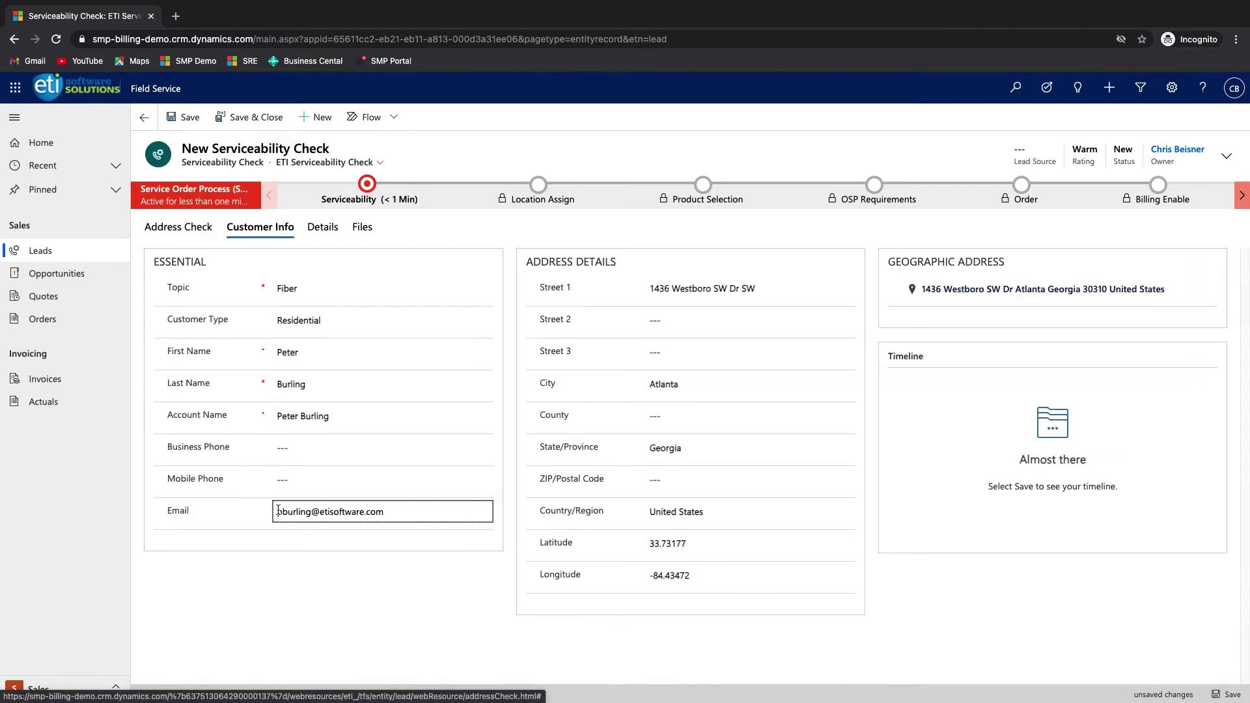
# - Save the serviceability check and assign the premise as its service location
pyautogui.click(185, 117)
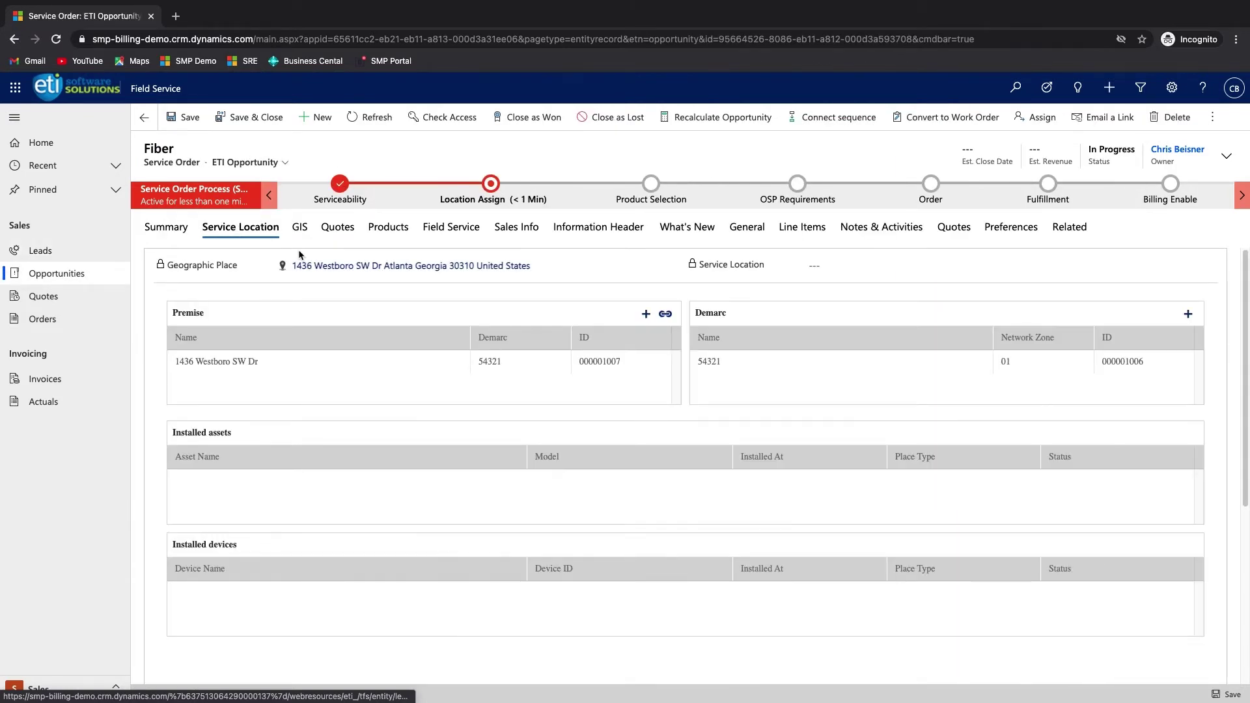
pyautogui.click(514, 367)
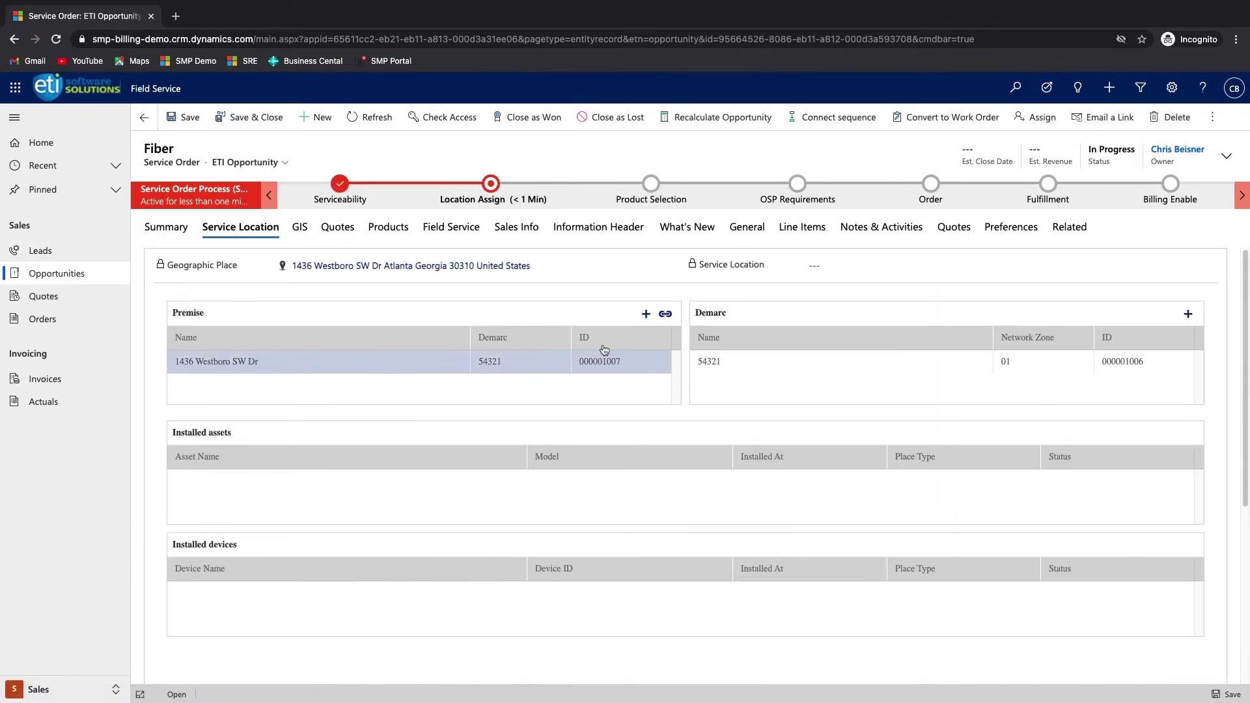
pyautogui.click(665, 314)
pyautogui.click(659, 461)
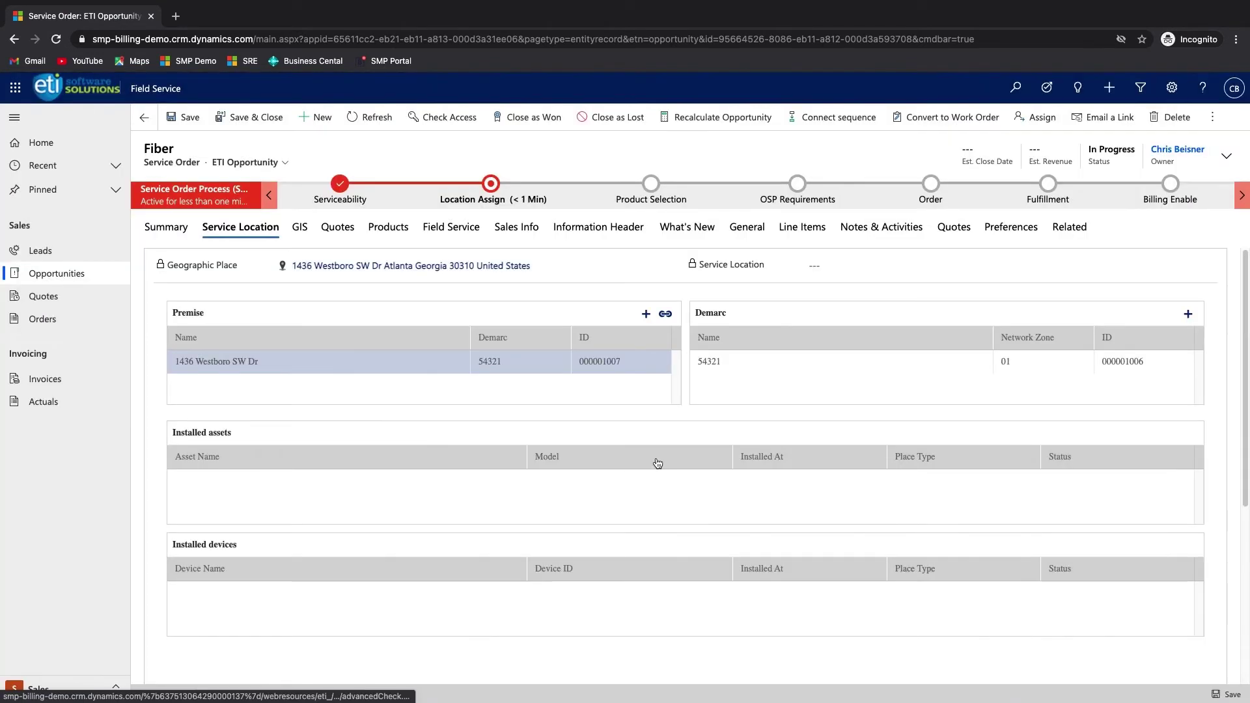
# - Advance the order through Location Assign and Product Selection to OSP Requirements
pyautogui.click(494, 187)
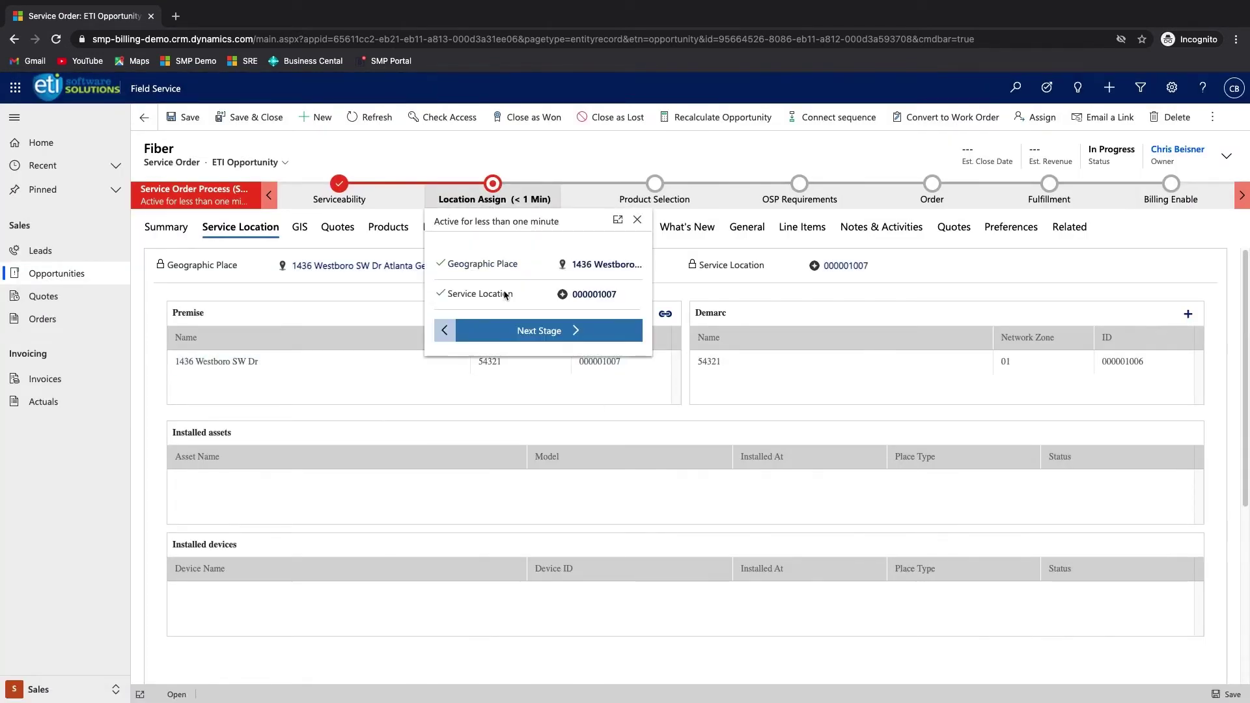
pyautogui.click(515, 332)
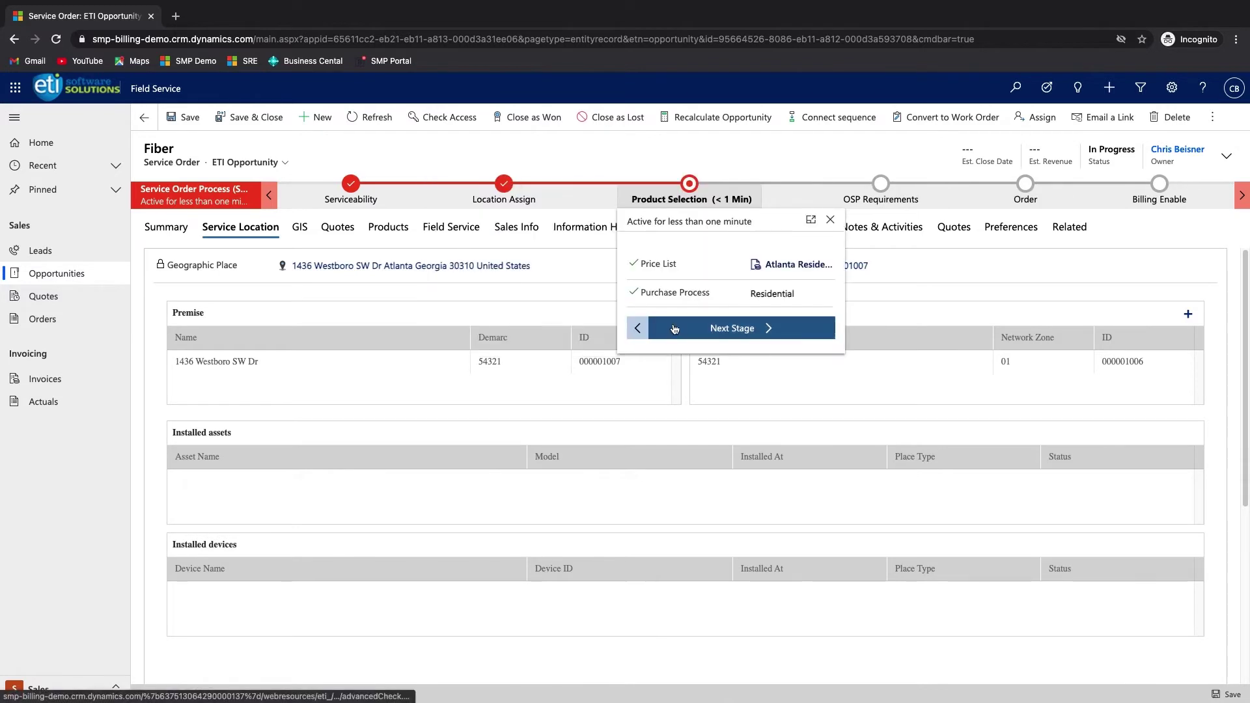
pyautogui.click(713, 339)
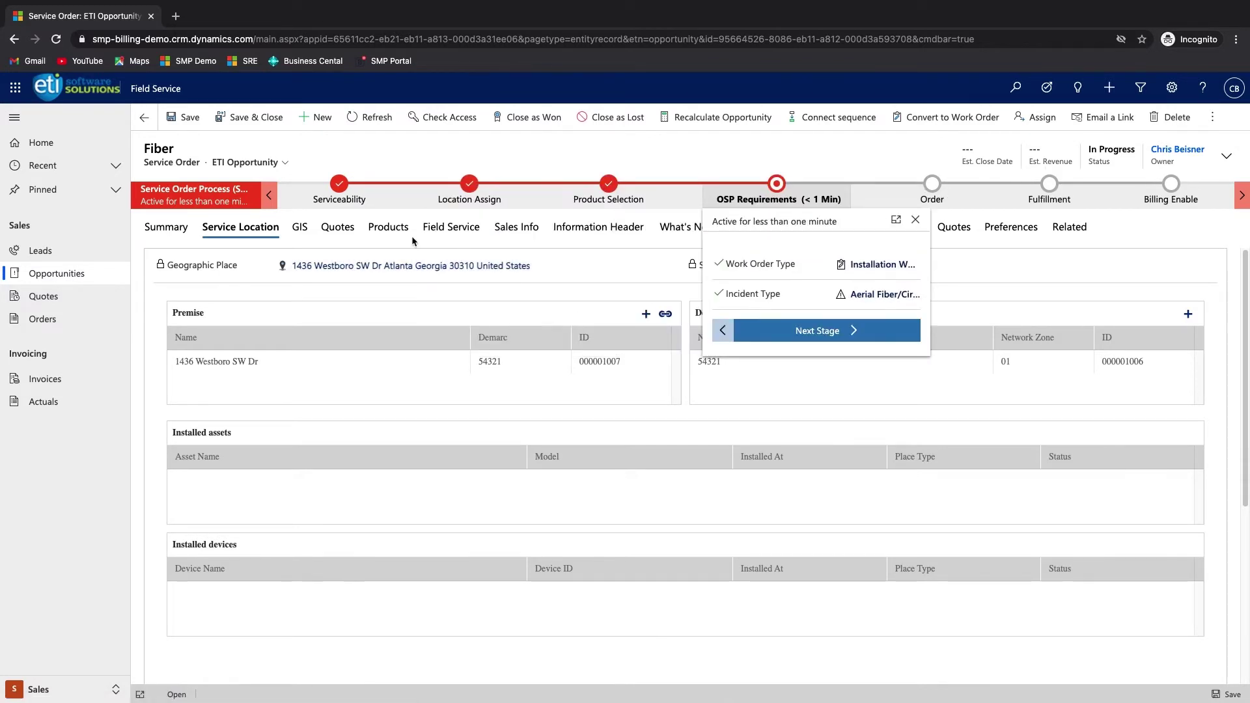
# - Set Fiber/Circuit Assigned and Drop Present to Yes, leaving Demarc Built and CPE Installed at No
pyautogui.click(431, 229)
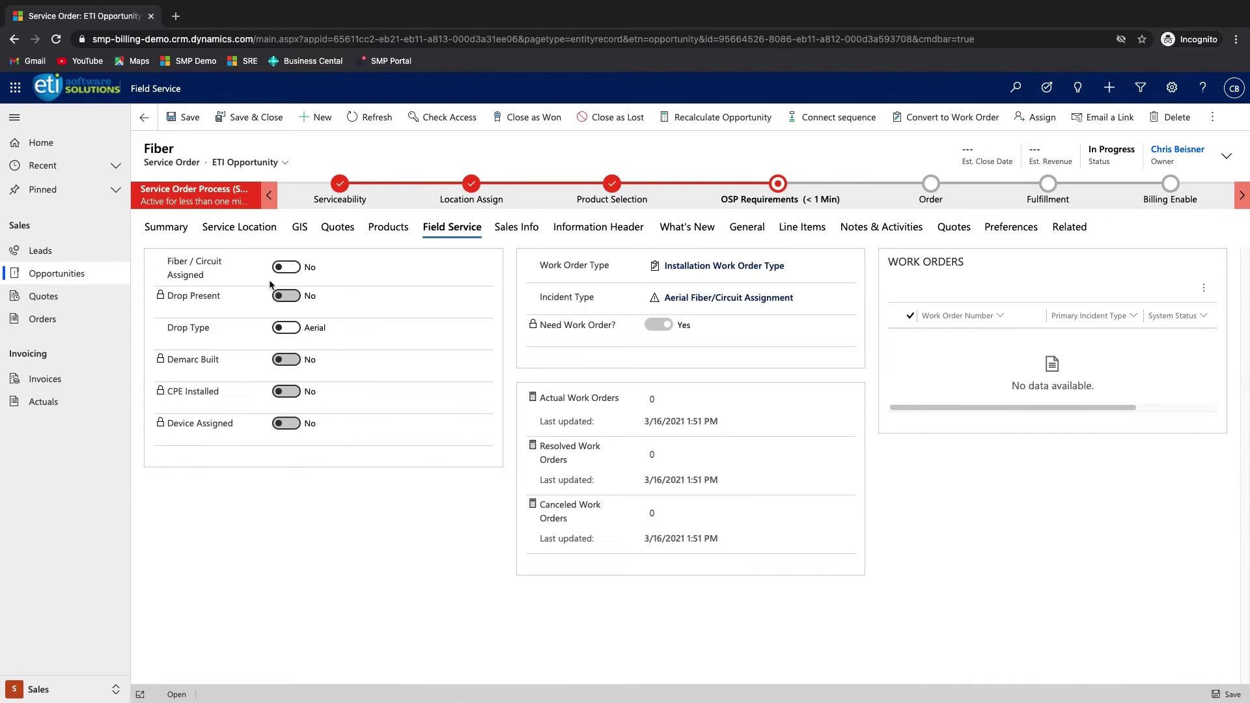
pyautogui.click(288, 267)
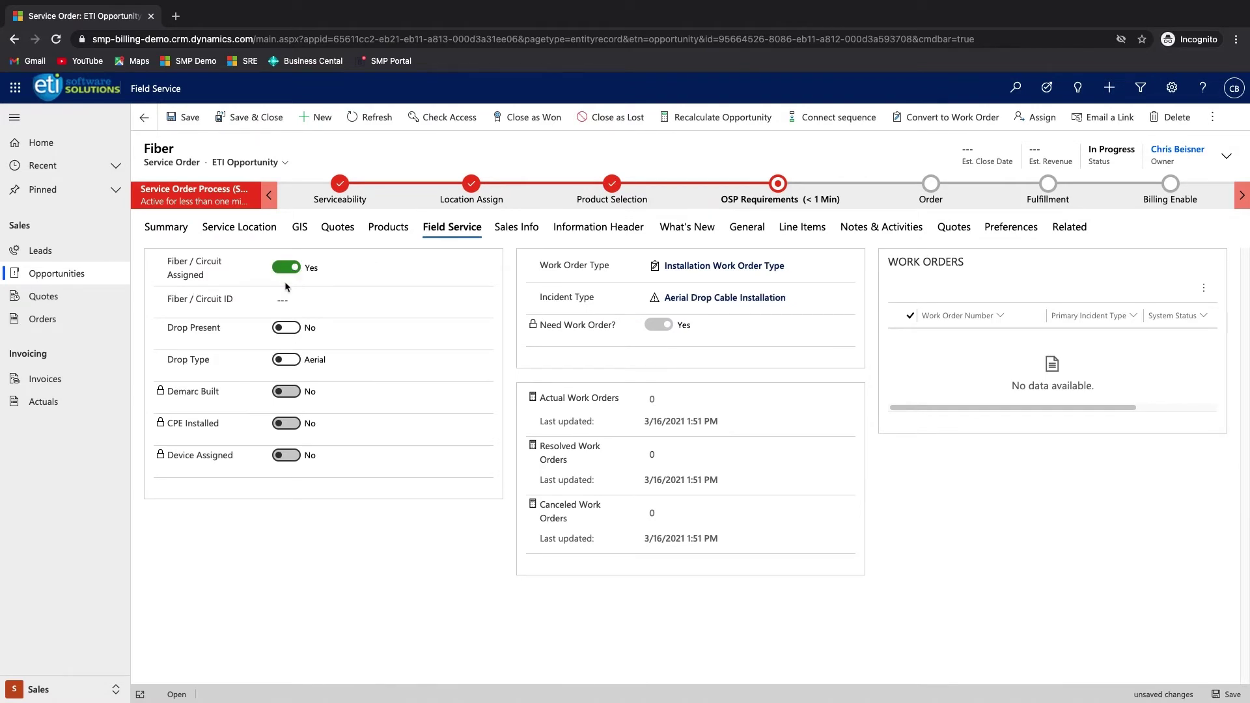
pyautogui.click(289, 331)
pyautogui.click(287, 360)
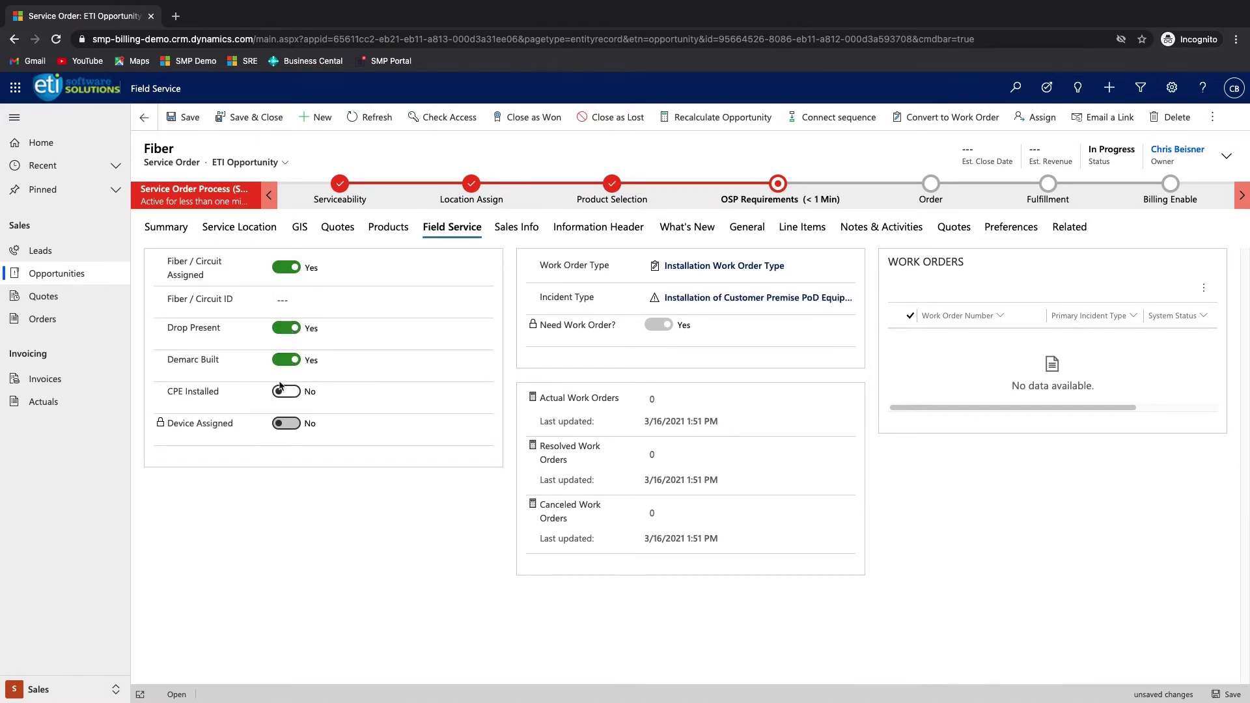
pyautogui.click(287, 392)
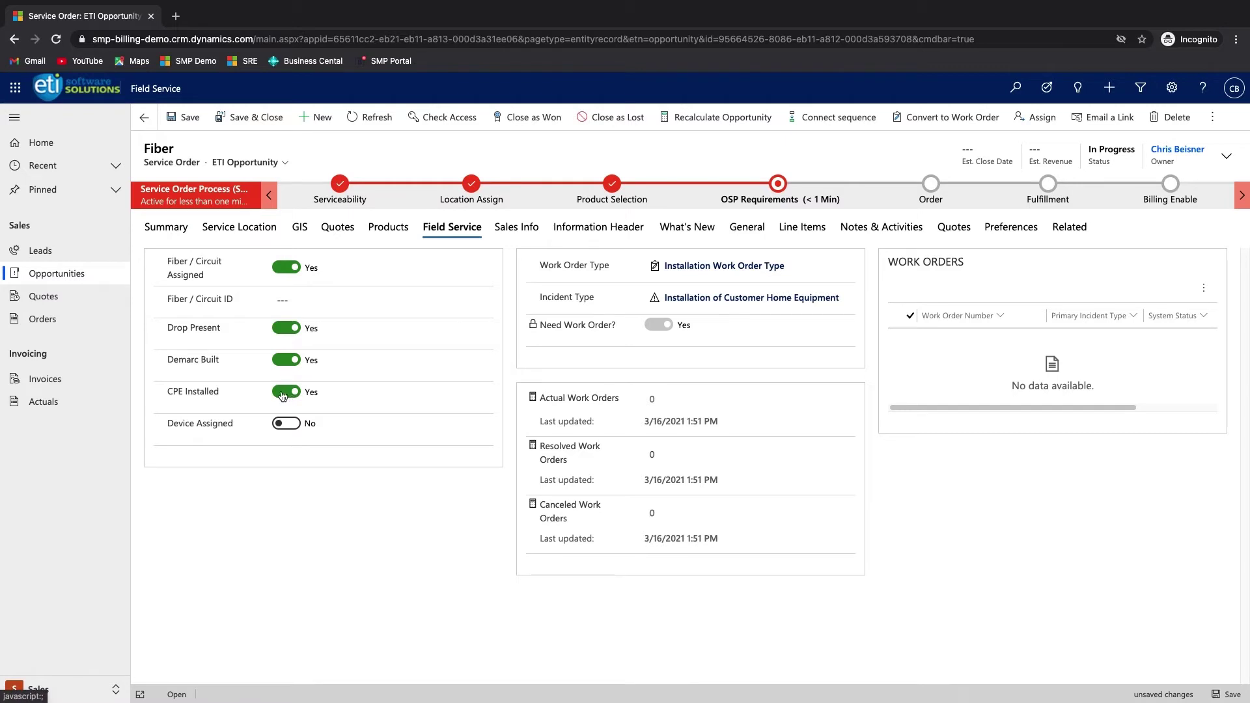
pyautogui.click(286, 394)
pyautogui.click(280, 362)
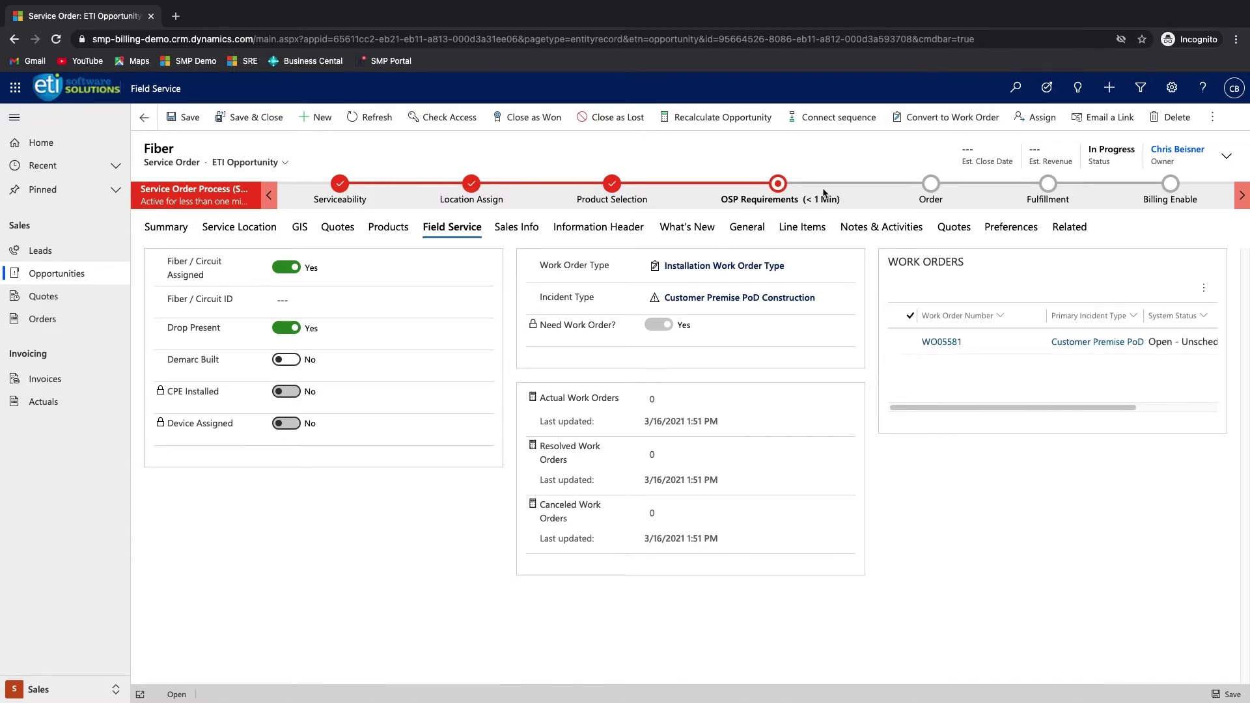
# - Advance to the Order stage, mark Service Order Approved? Yes, and move on to Fulfillment
pyautogui.click(789, 189)
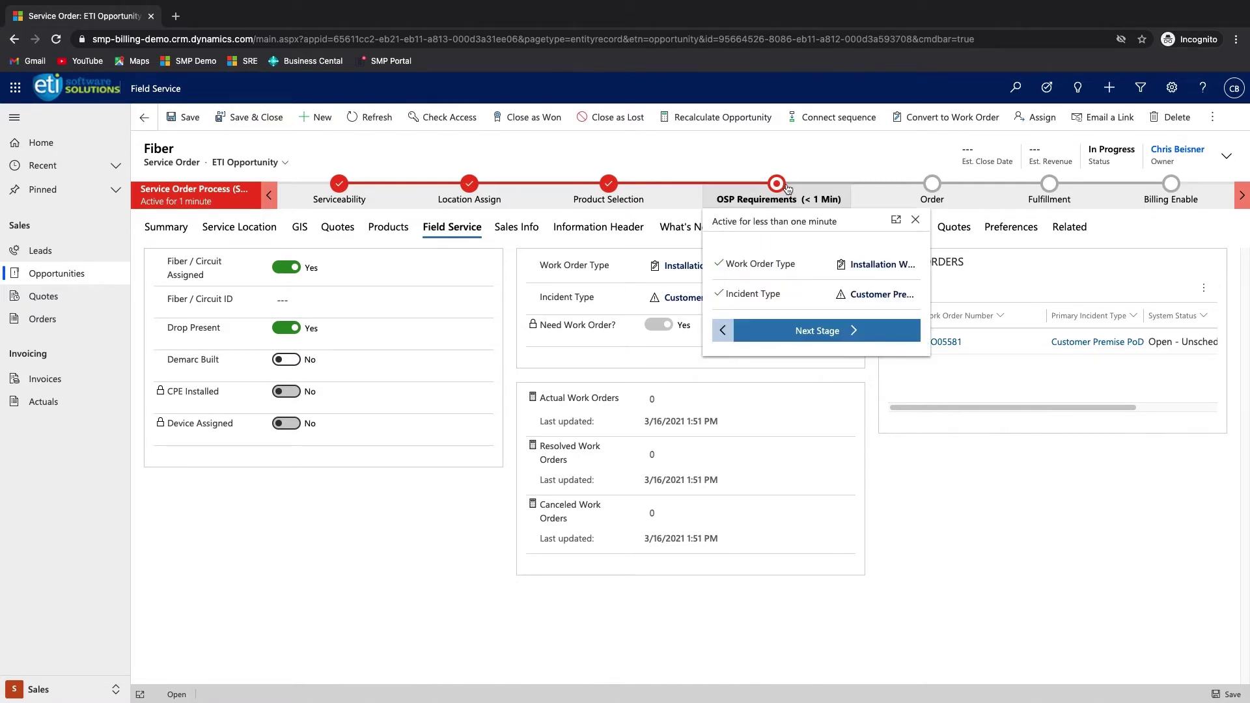
pyautogui.click(811, 333)
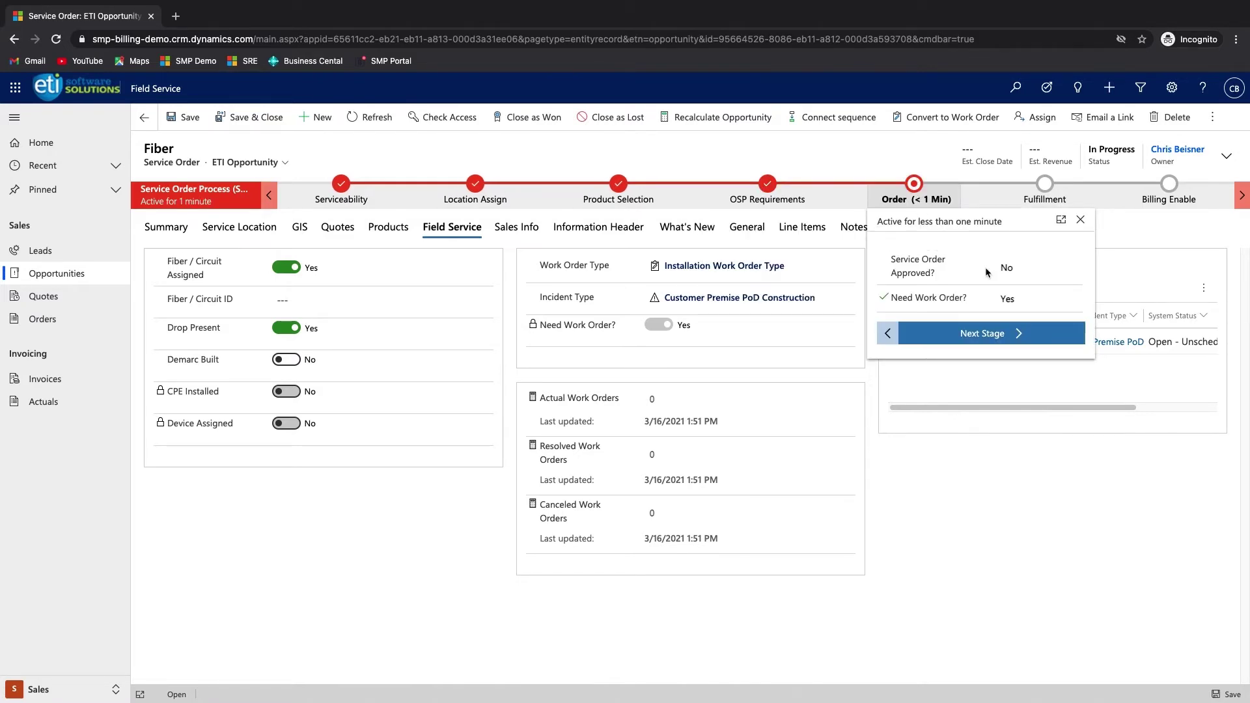
pyautogui.click(1006, 268)
pyautogui.click(1011, 284)
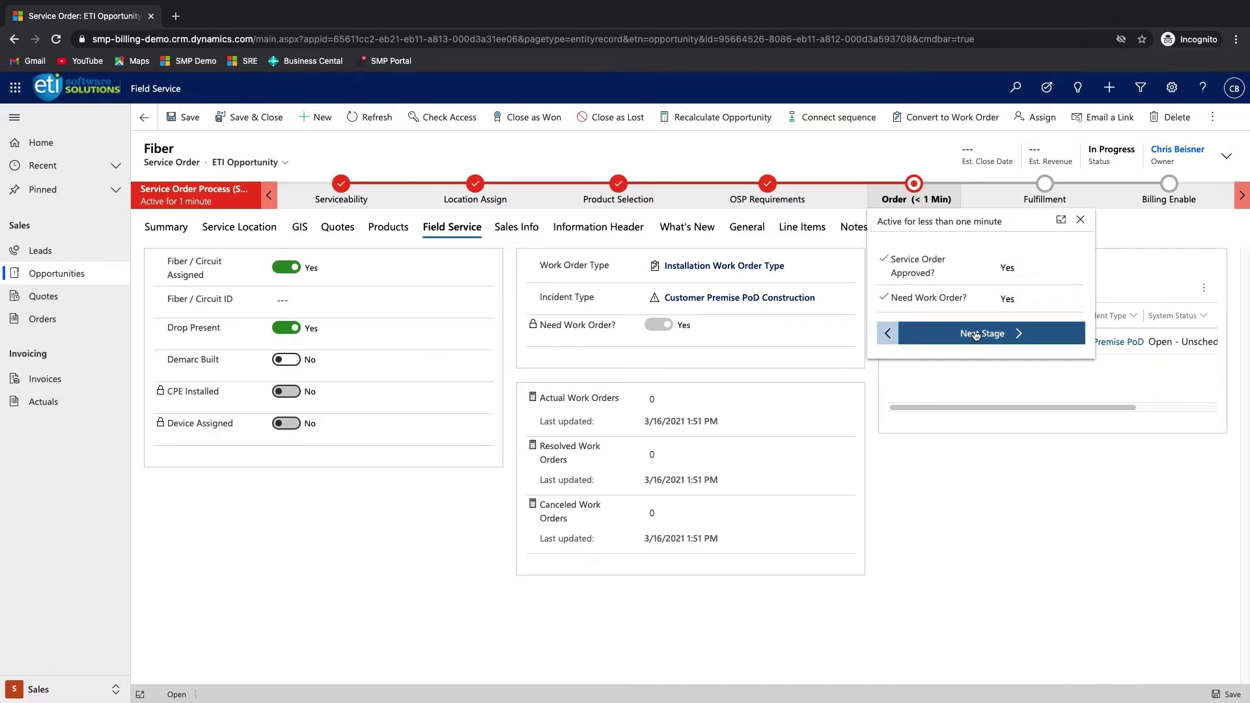
pyautogui.click(976, 333)
# - Recalculate Actual Work Orders to 1 and show the service order's summary
pyautogui.moveTo(987, 262)
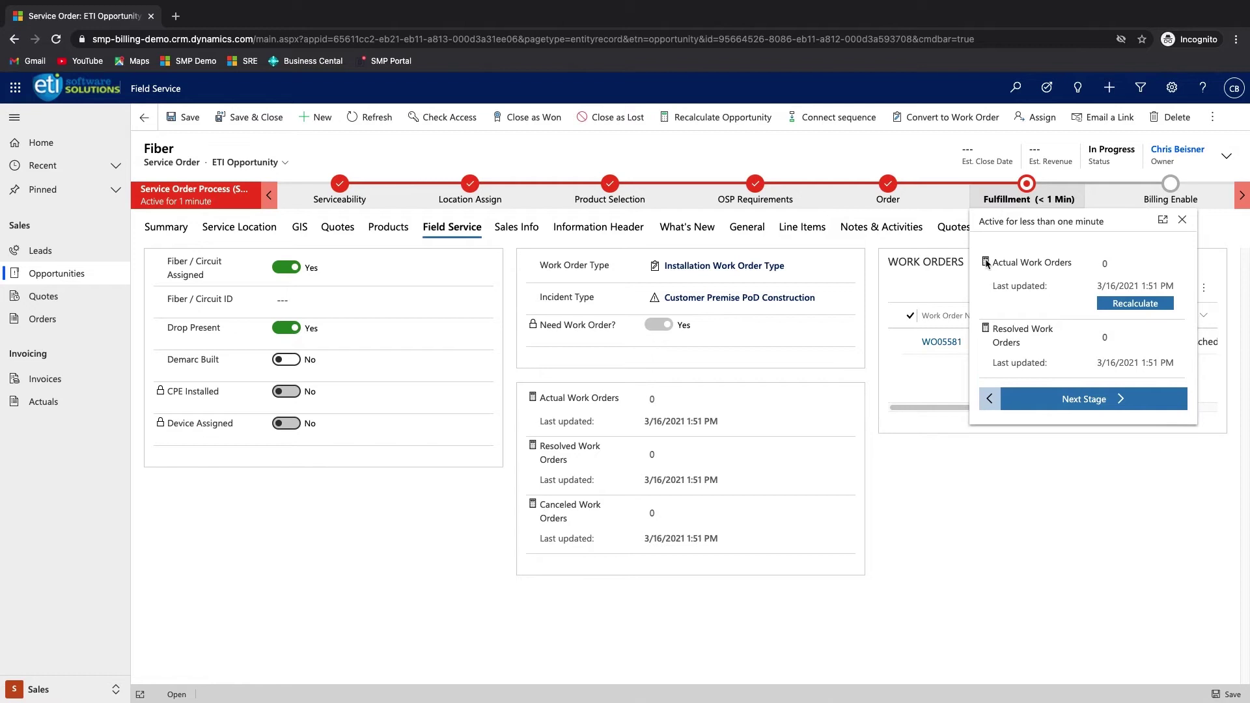
pyautogui.click(1136, 304)
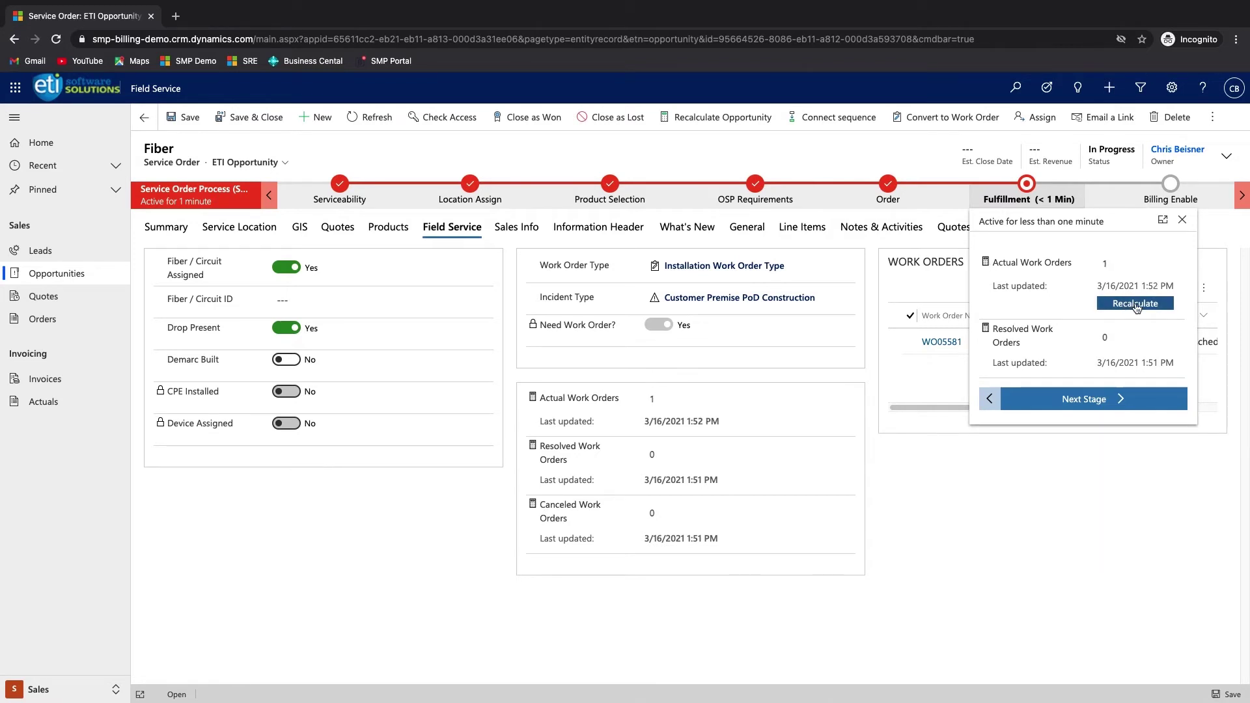
pyautogui.click(164, 233)
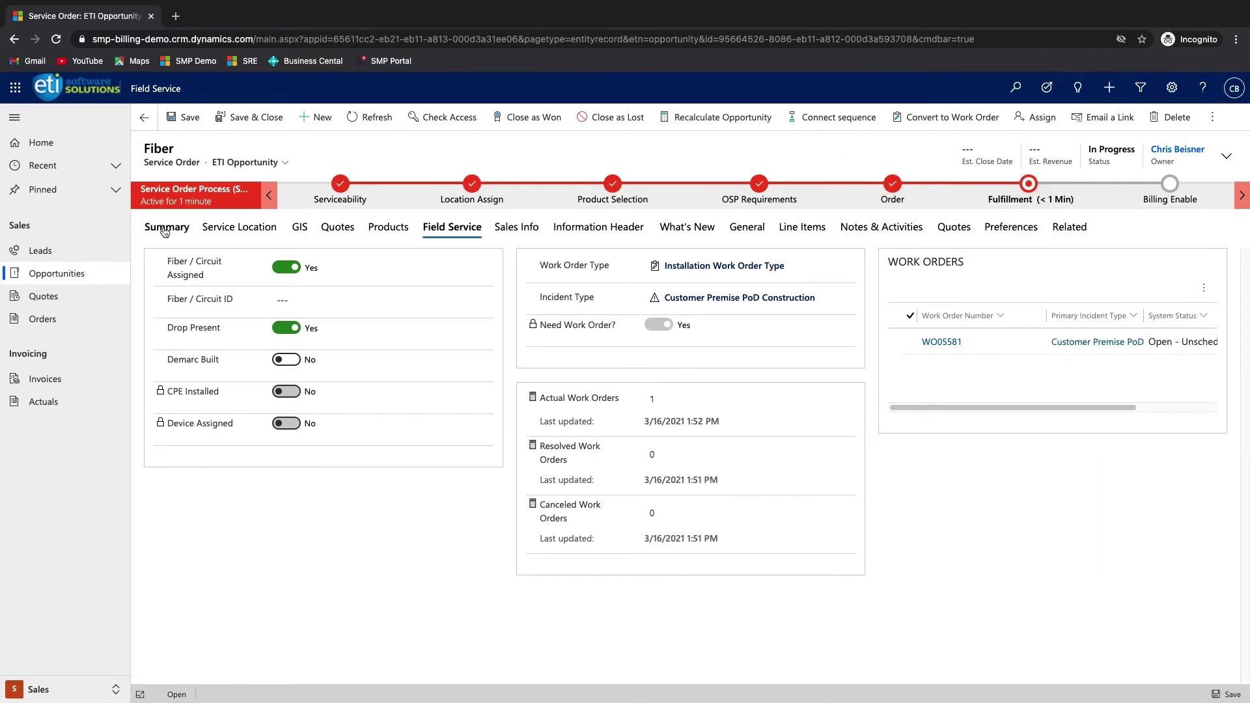
pyautogui.click(165, 233)
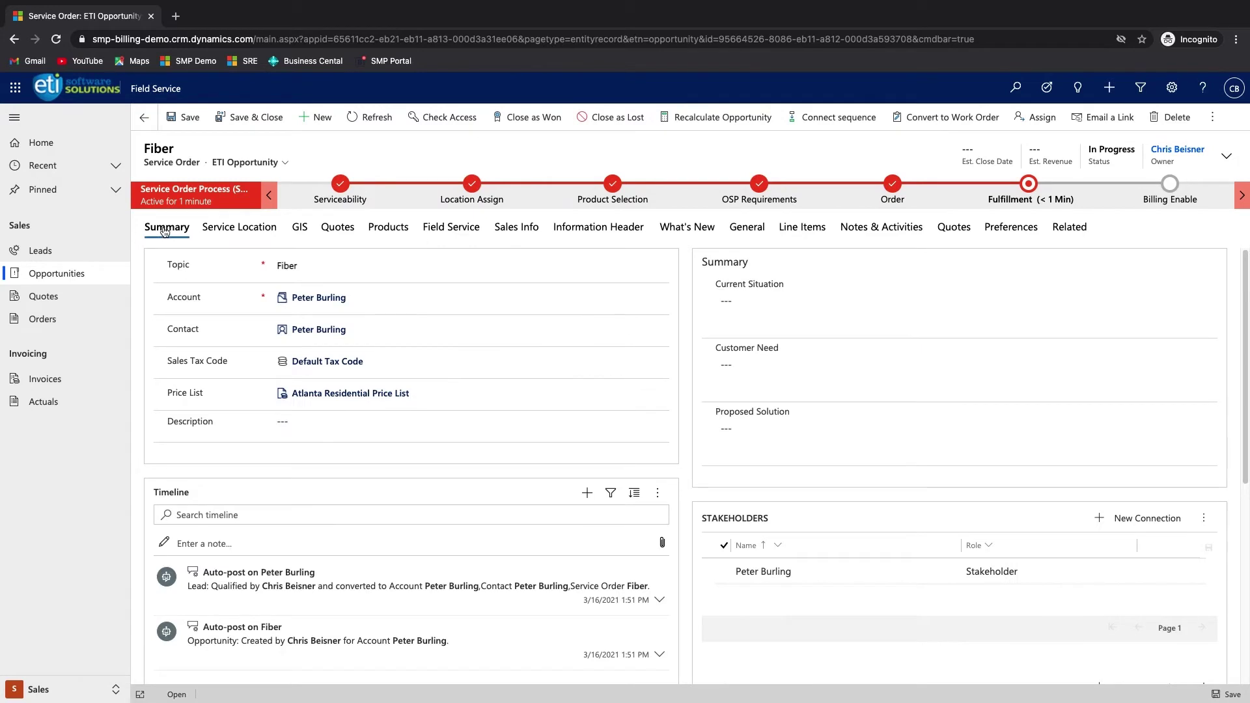
# - Open the customer's account and review its location history and work orders
pyautogui.click(318, 297)
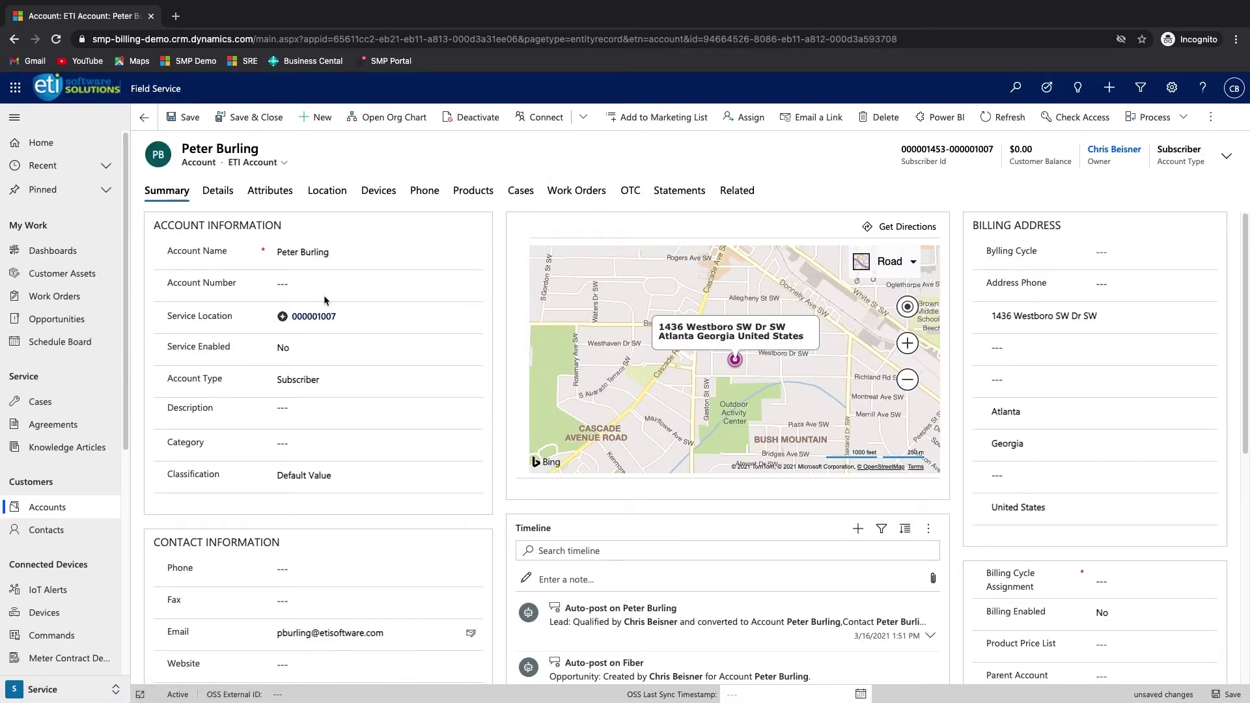
pyautogui.click(321, 194)
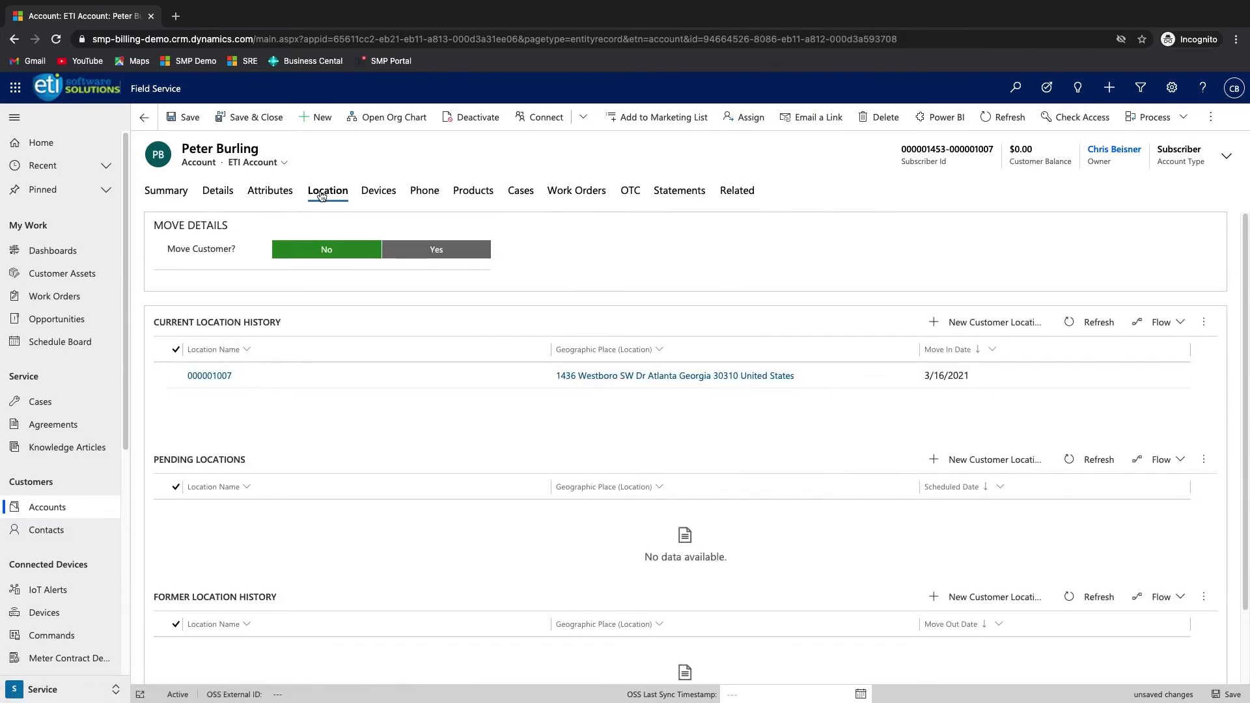
pyautogui.click(579, 192)
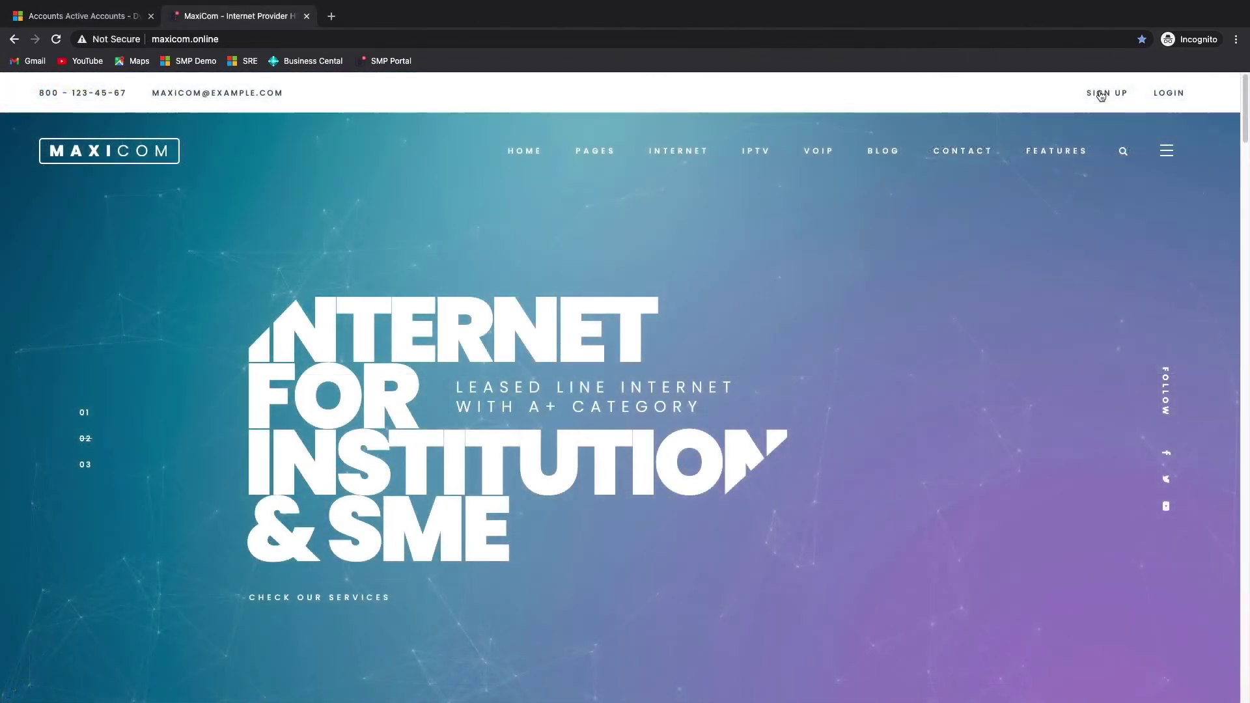
# - Start the MaxiCom service sign-up from the home page
pyautogui.click(1101, 96)
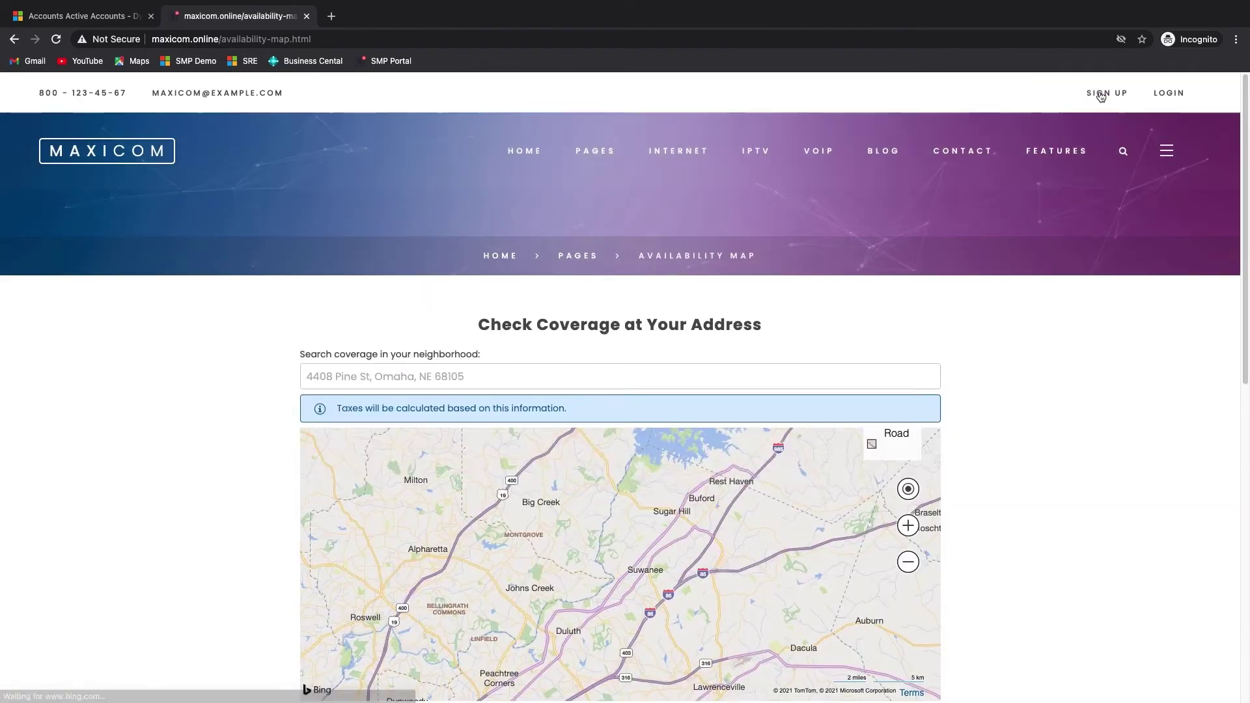
# - Check coverage at the customer's Atlanta street address and proceed to order services
pyautogui.click(368, 378)
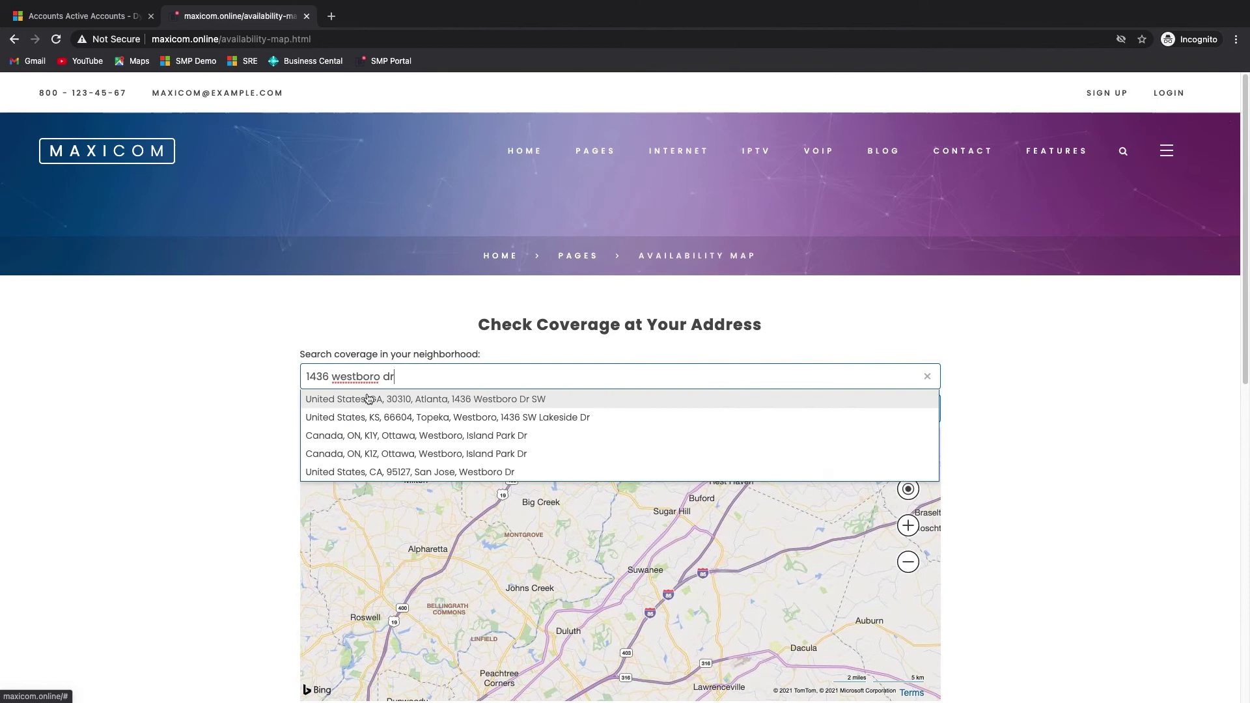
pyautogui.click(368, 399)
pyautogui.scroll(-2, 603, 606)
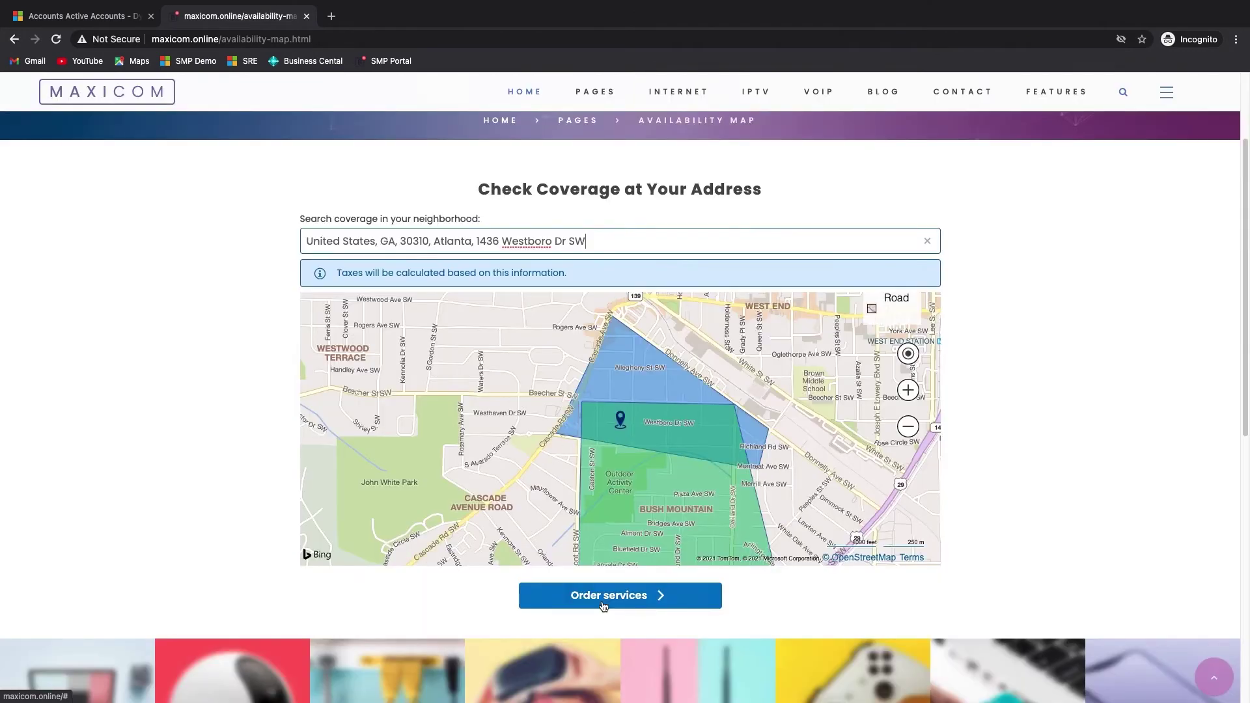
pyautogui.click(604, 606)
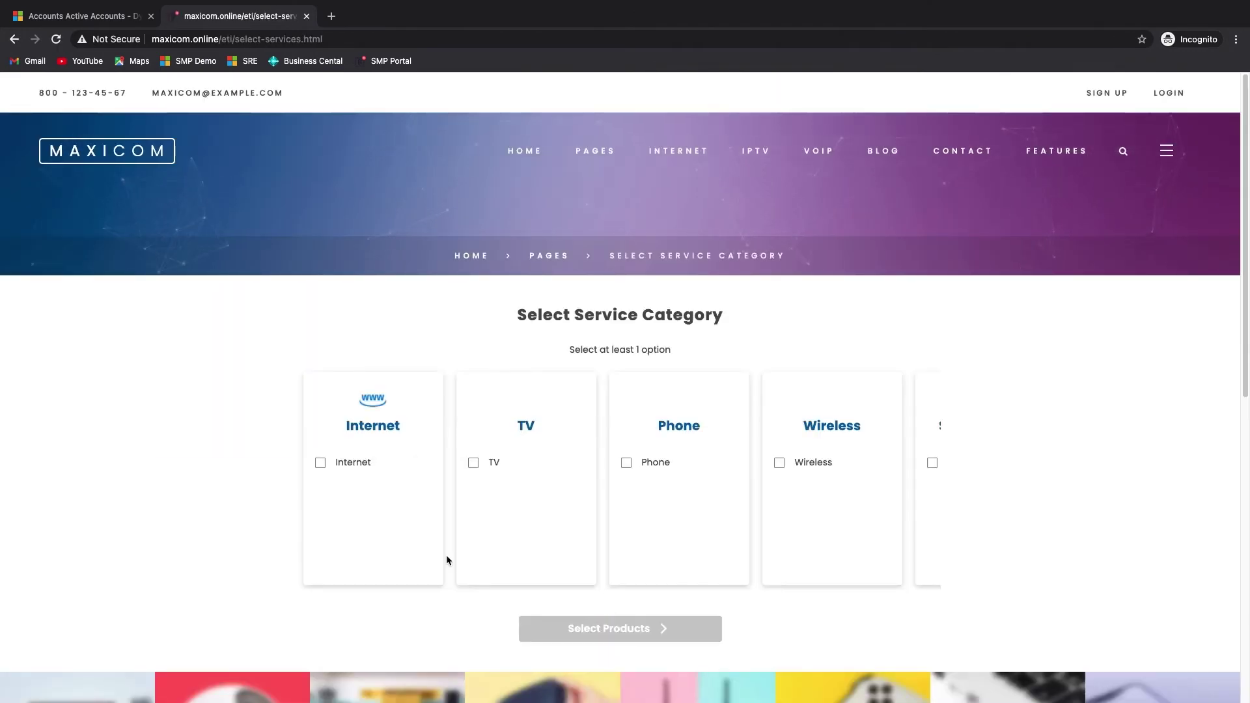
# - Choose Internet and TV service categories and list the matching products
pyautogui.click(320, 463)
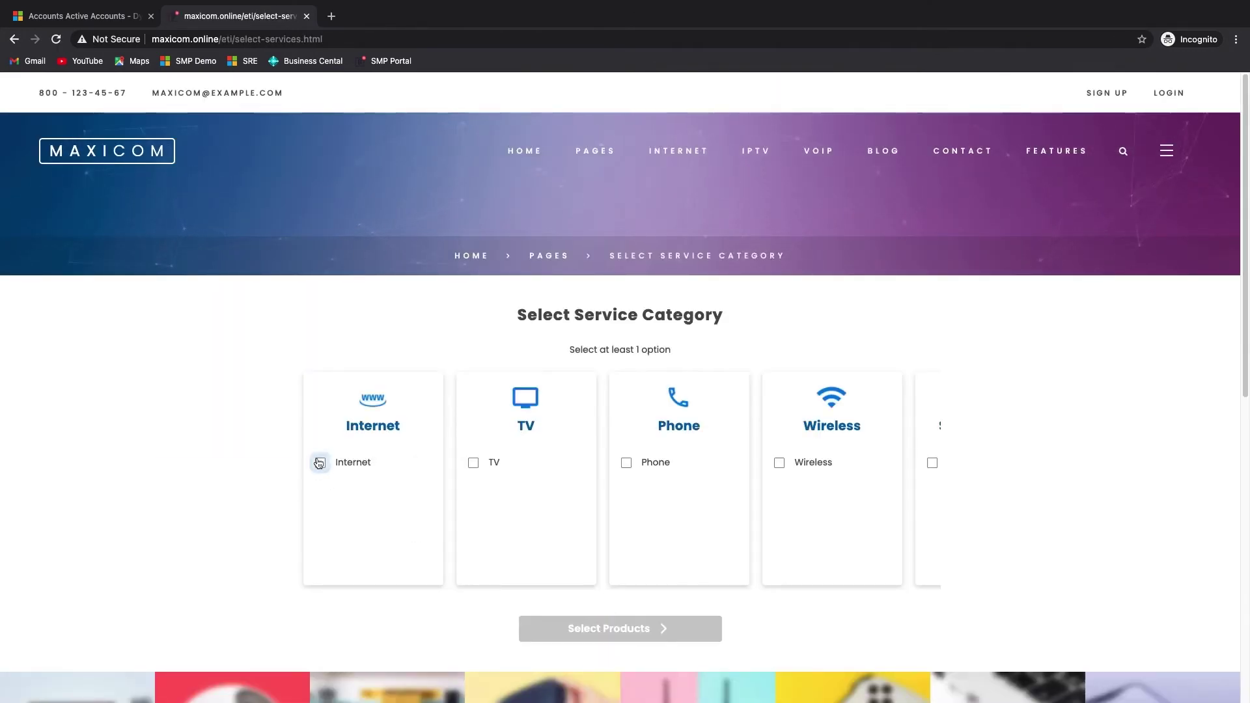
pyautogui.click(473, 464)
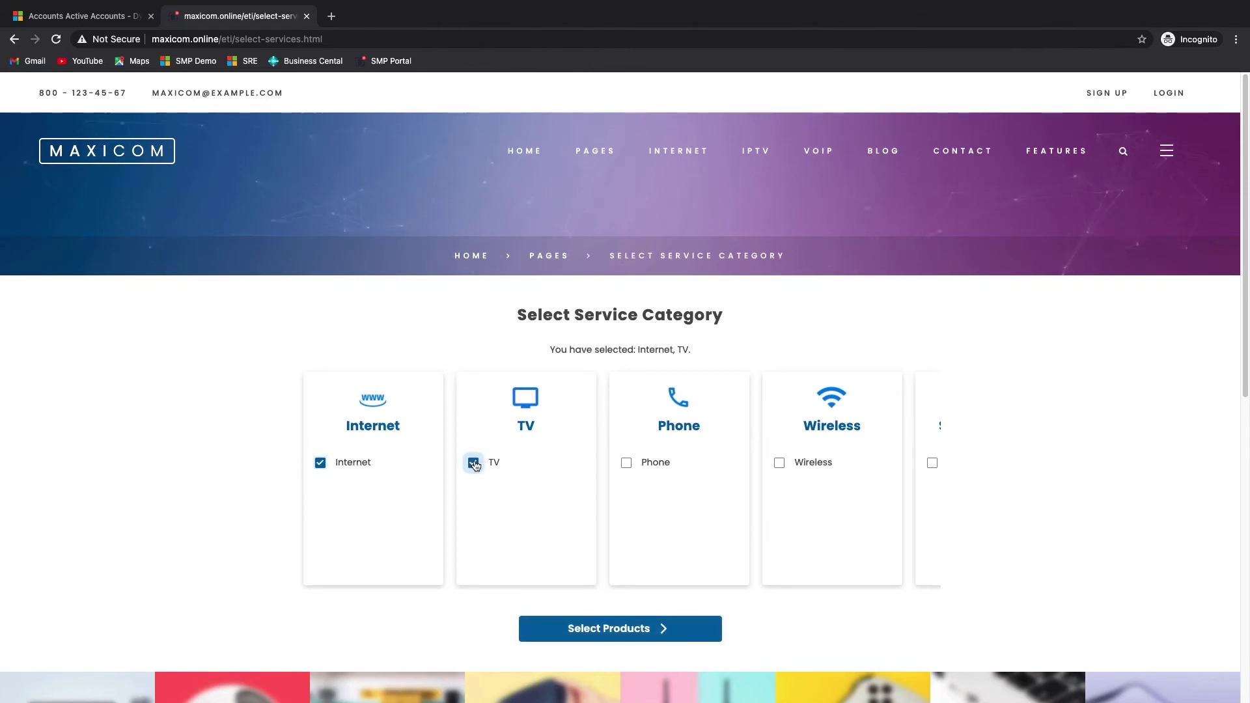
pyautogui.click(626, 630)
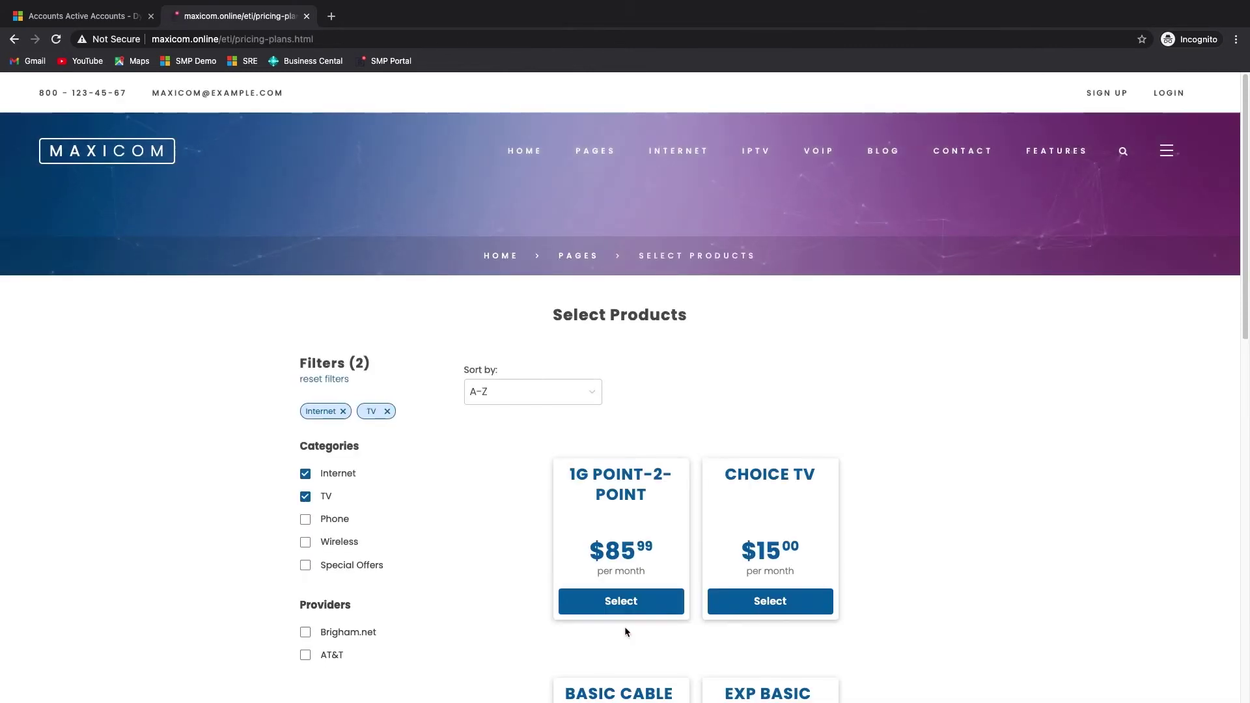
# - Choose the 1G POINT-2-POINT internet plan and confirm the product selection
pyautogui.scroll(-1, 624, 626)
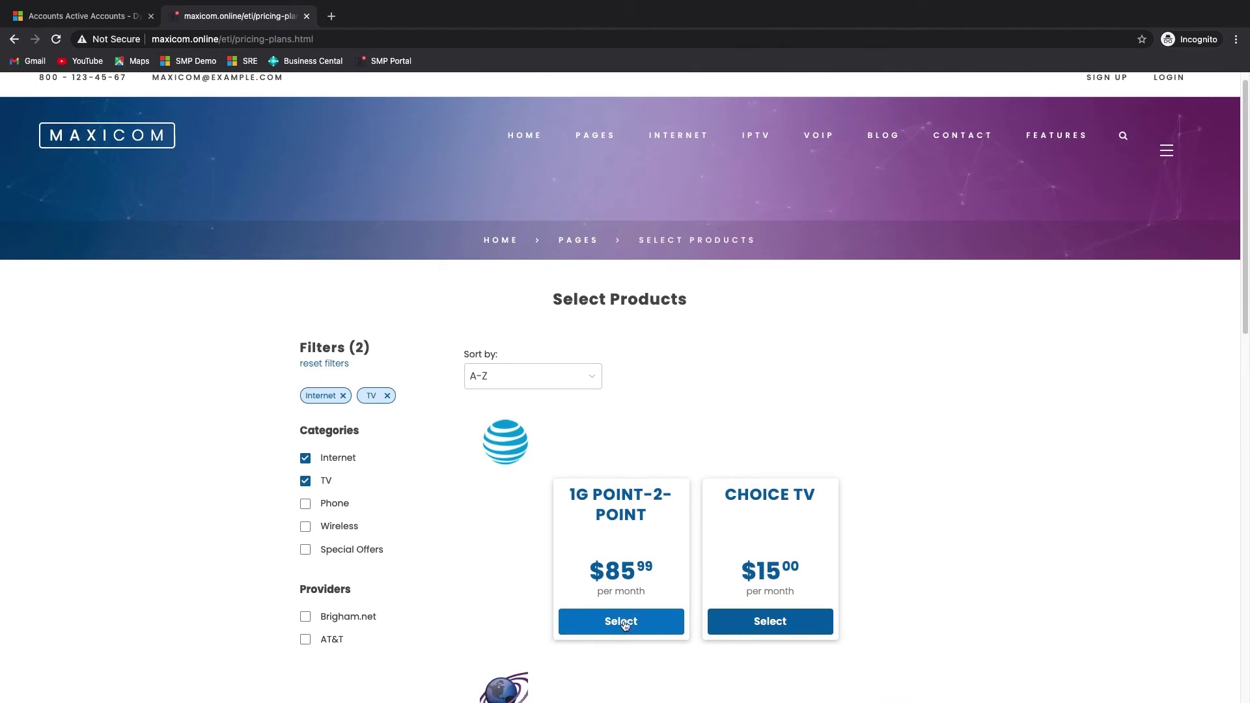
pyautogui.click(625, 625)
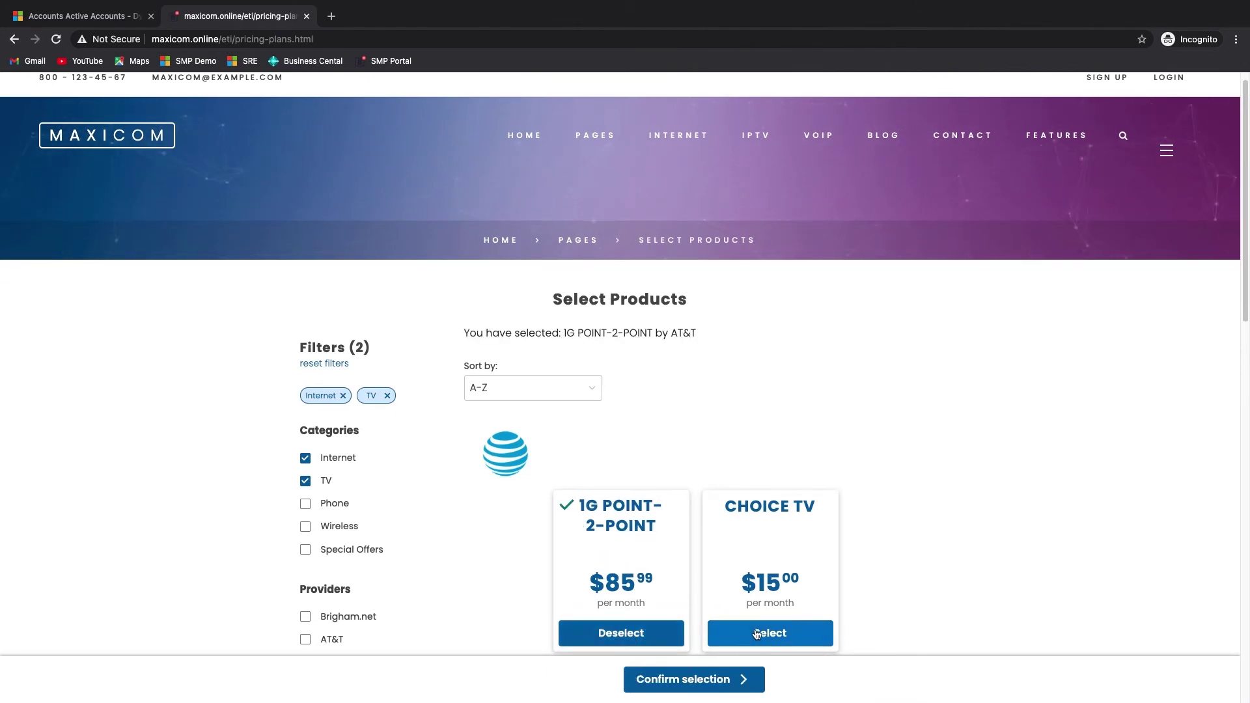
pyautogui.scroll(-8, 699, 677)
pyautogui.click(699, 682)
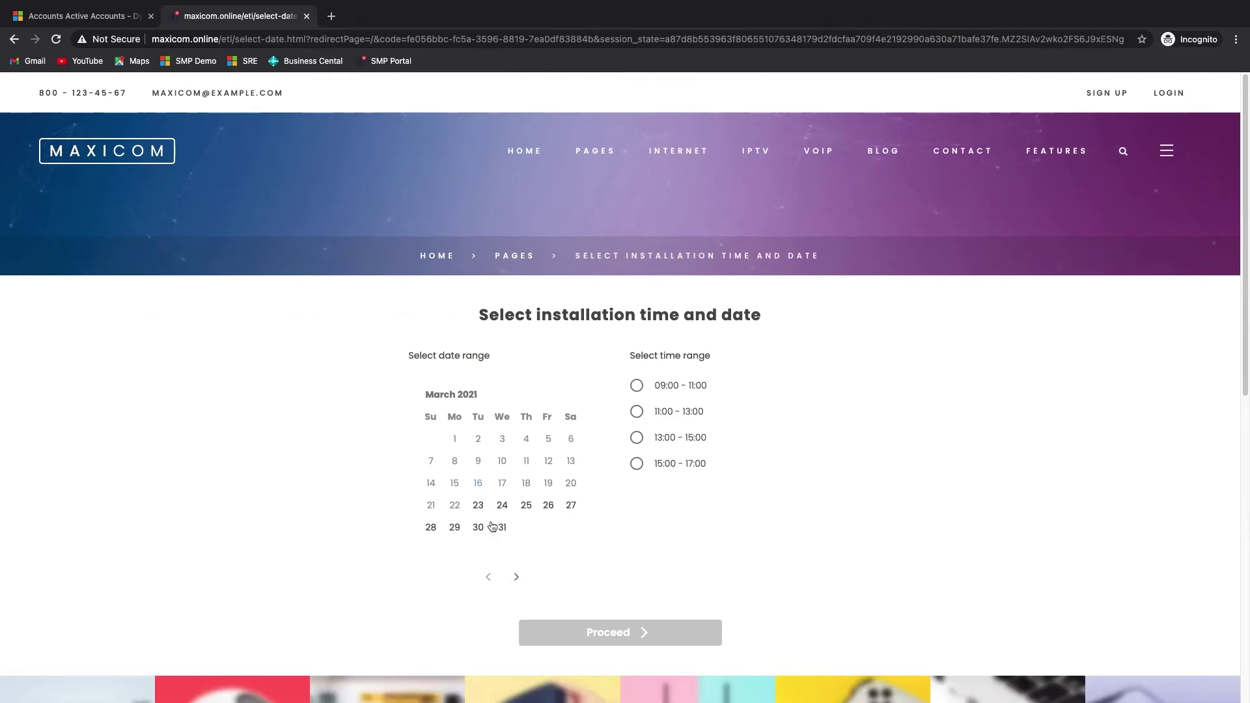
# - Book installation for March 23–25, 13:00 - 15:00, then review and confirm the order for payment
pyautogui.click(478, 507)
pyautogui.click(526, 505)
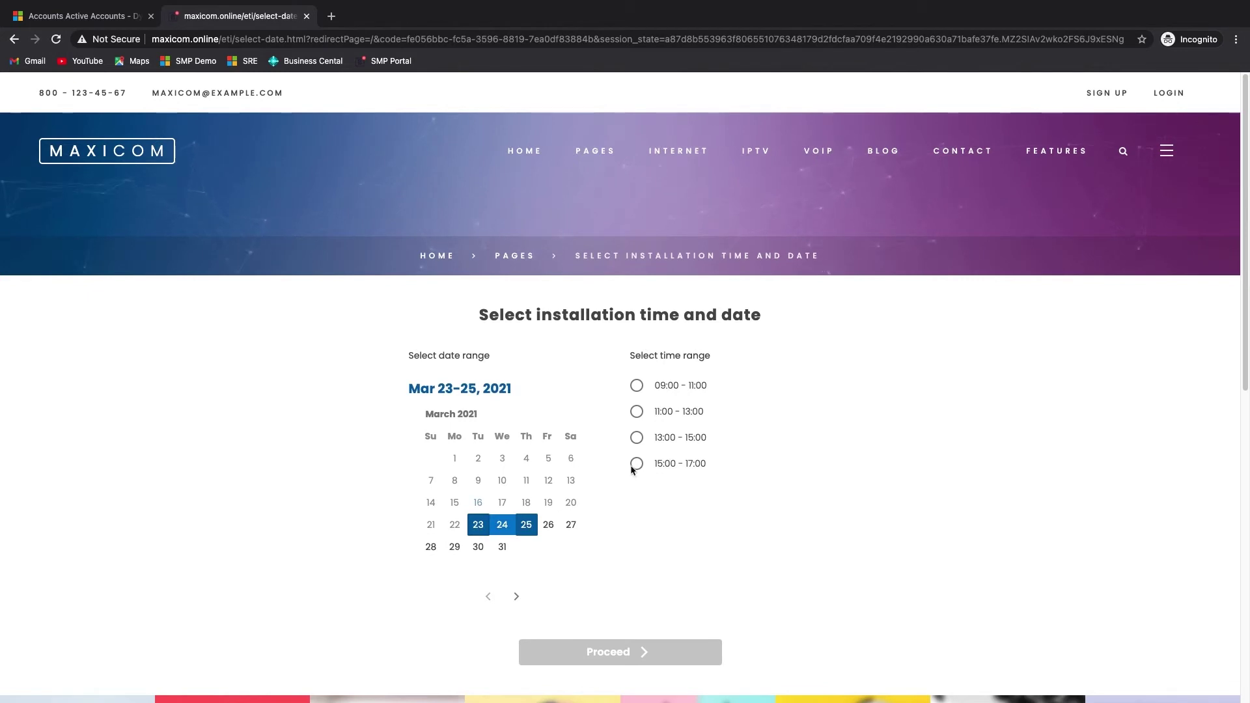
pyautogui.click(637, 439)
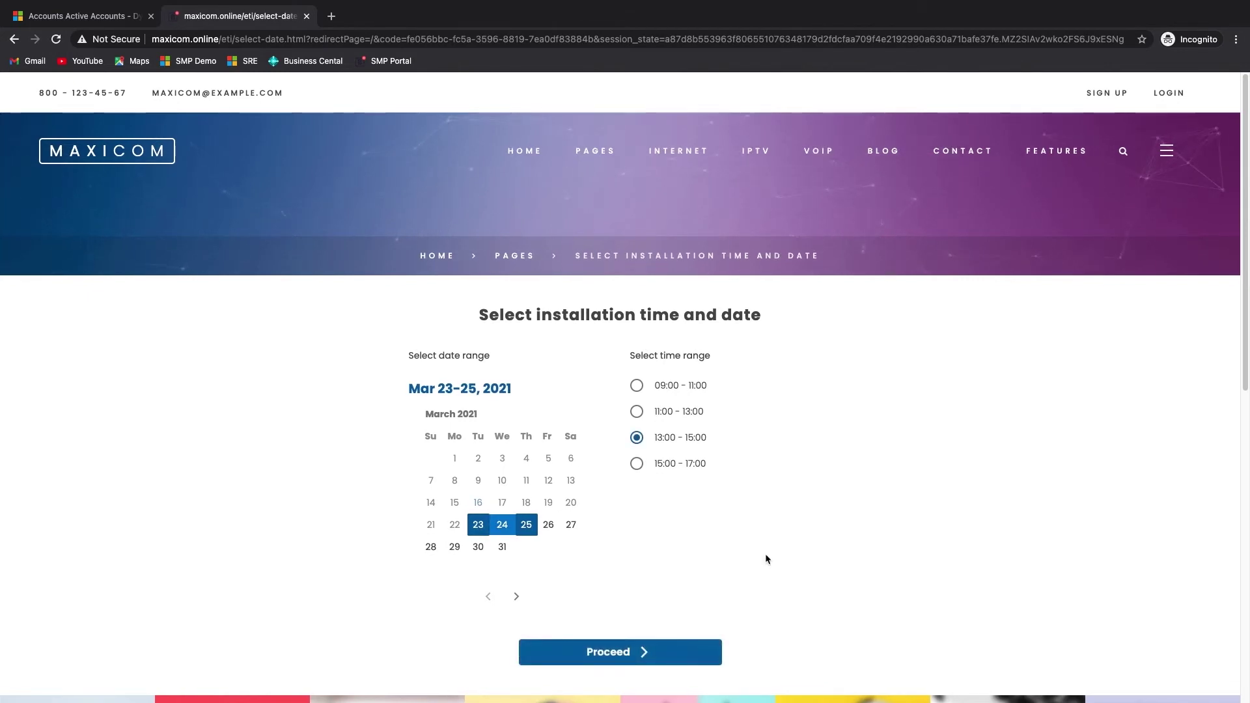
pyautogui.scroll(-2, 764, 553)
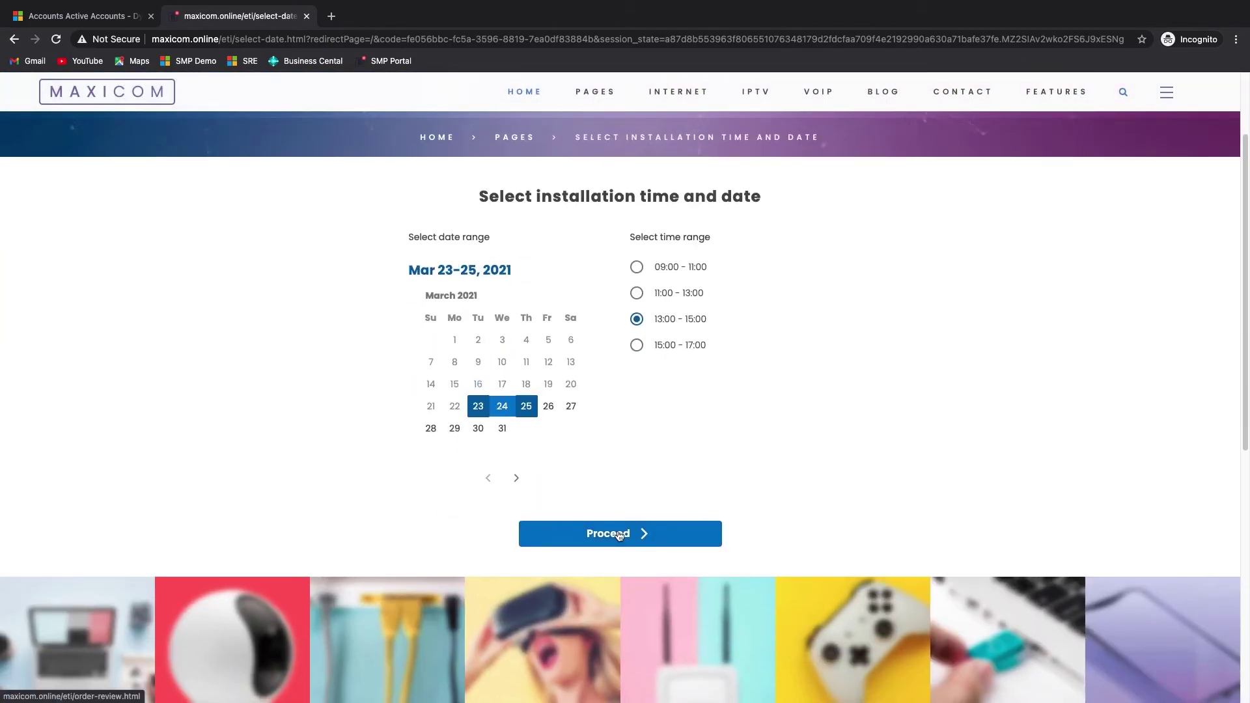
pyautogui.click(619, 535)
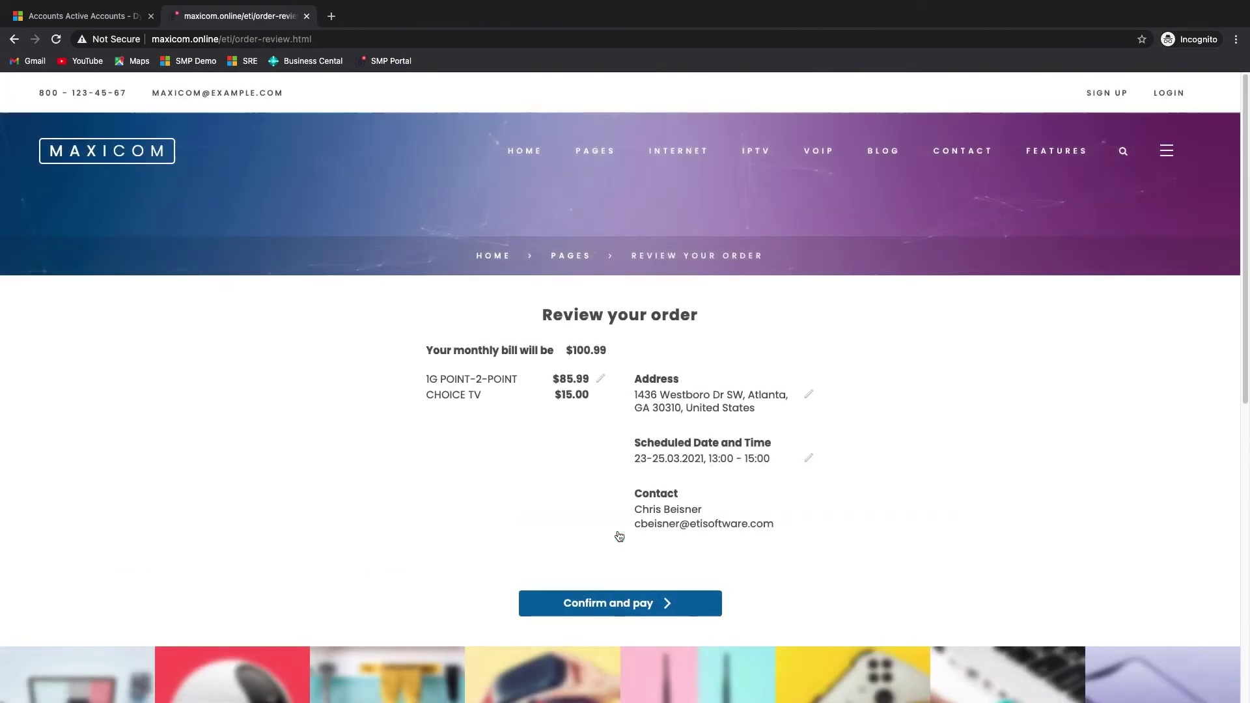
pyautogui.click(624, 609)
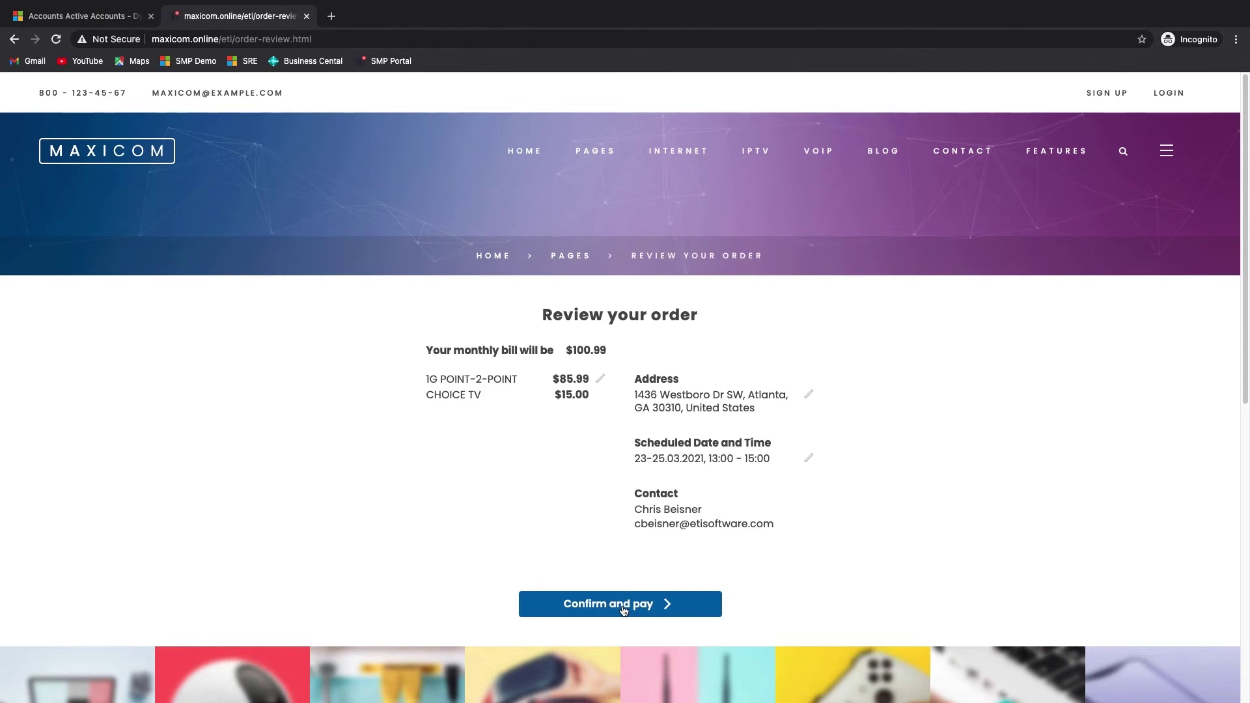
# - Fill in the ZIP code, daytime phone number and re-entered email using the suggested values
pyautogui.click(384, 539)
pyautogui.write('30071')
pyautogui.scroll(-1, 483, 544)
pyautogui.click(680, 454)
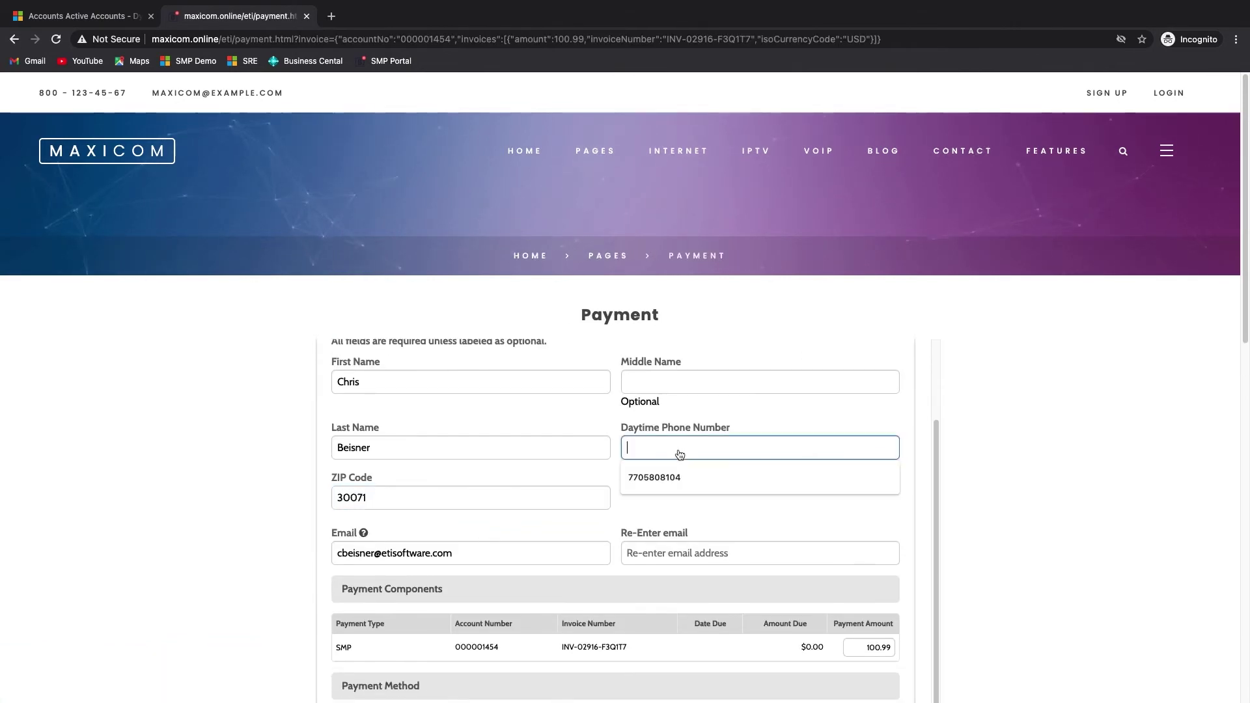
pyautogui.click(655, 478)
pyautogui.click(679, 553)
pyautogui.click(658, 582)
pyautogui.scroll(-1, 594, 585)
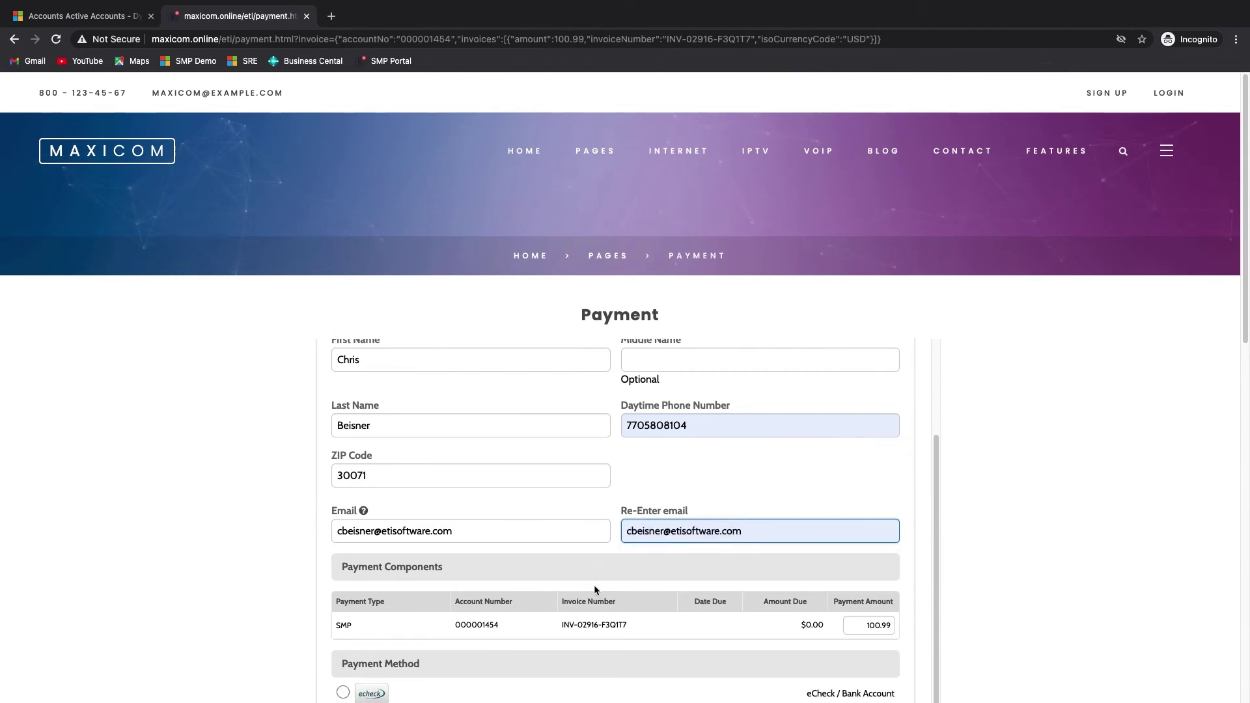
pyautogui.scroll(-2, 594, 585)
# - Choose Debit Card payment and enter the card number and security code
pyautogui.click(344, 613)
pyautogui.scroll(-1, 343, 613)
pyautogui.click(396, 597)
pyautogui.write('4444')
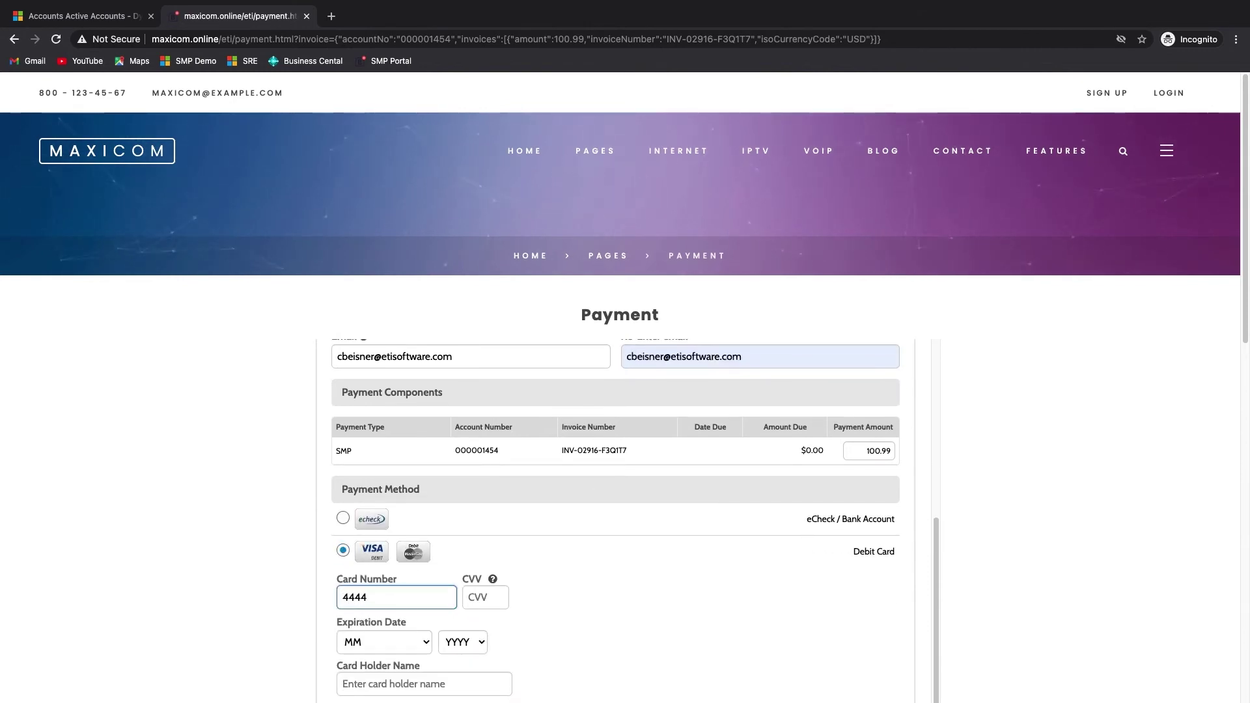
pyautogui.write('444444444448')
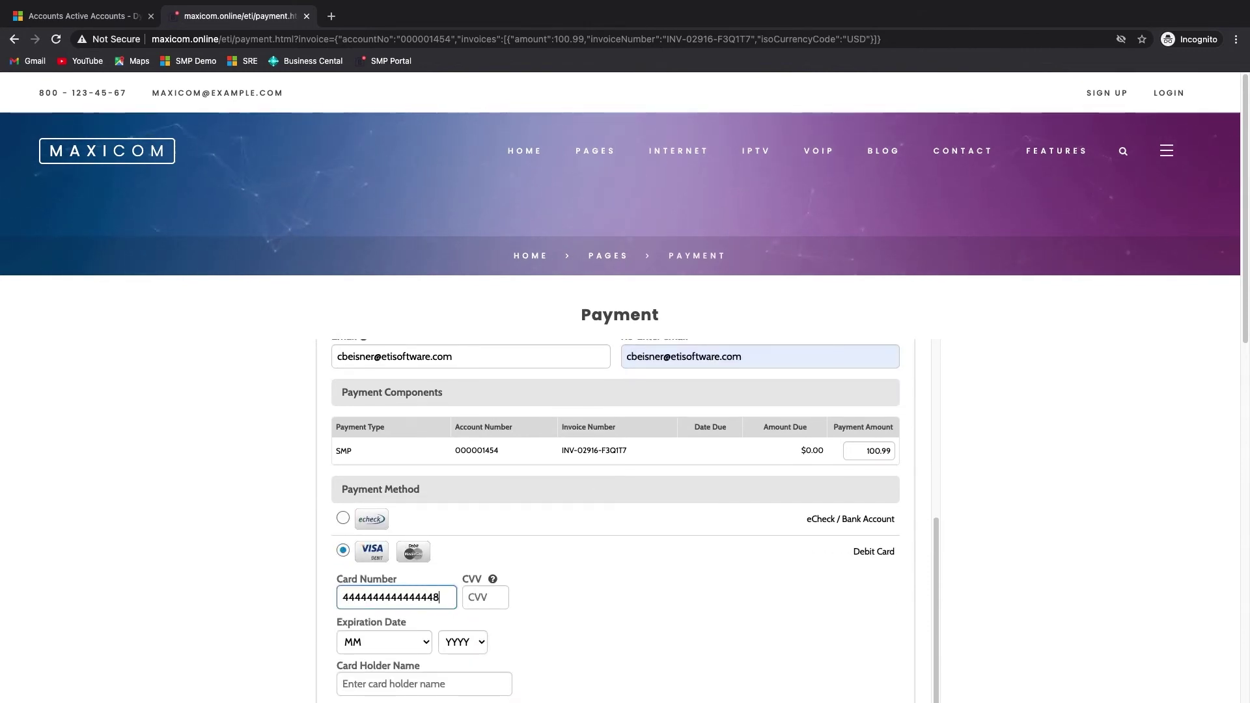
pyautogui.click(485, 597)
pyautogui.write('123')
# - Set the card expiry to 05 - May / 2025 and continue to payment confirmation
pyautogui.scroll(-1, 485, 597)
pyautogui.click(417, 594)
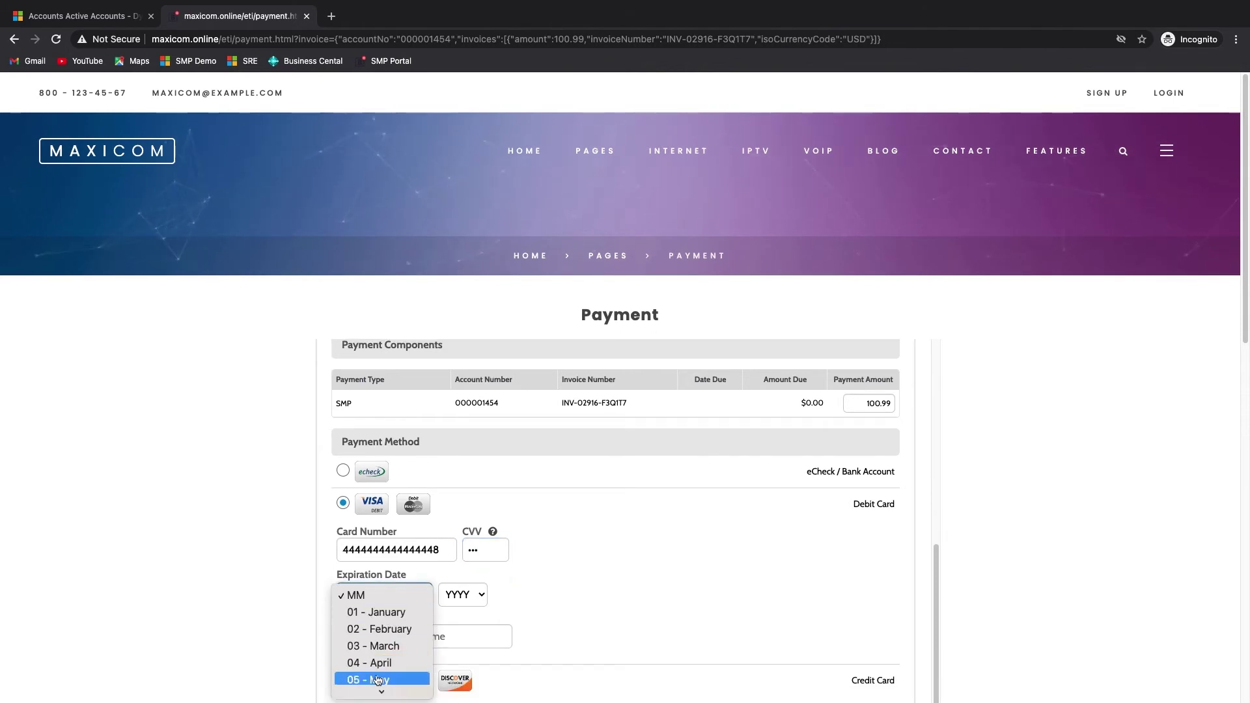
pyautogui.click(377, 680)
pyautogui.click(463, 595)
pyautogui.click(458, 679)
pyautogui.scroll(-2, 456, 651)
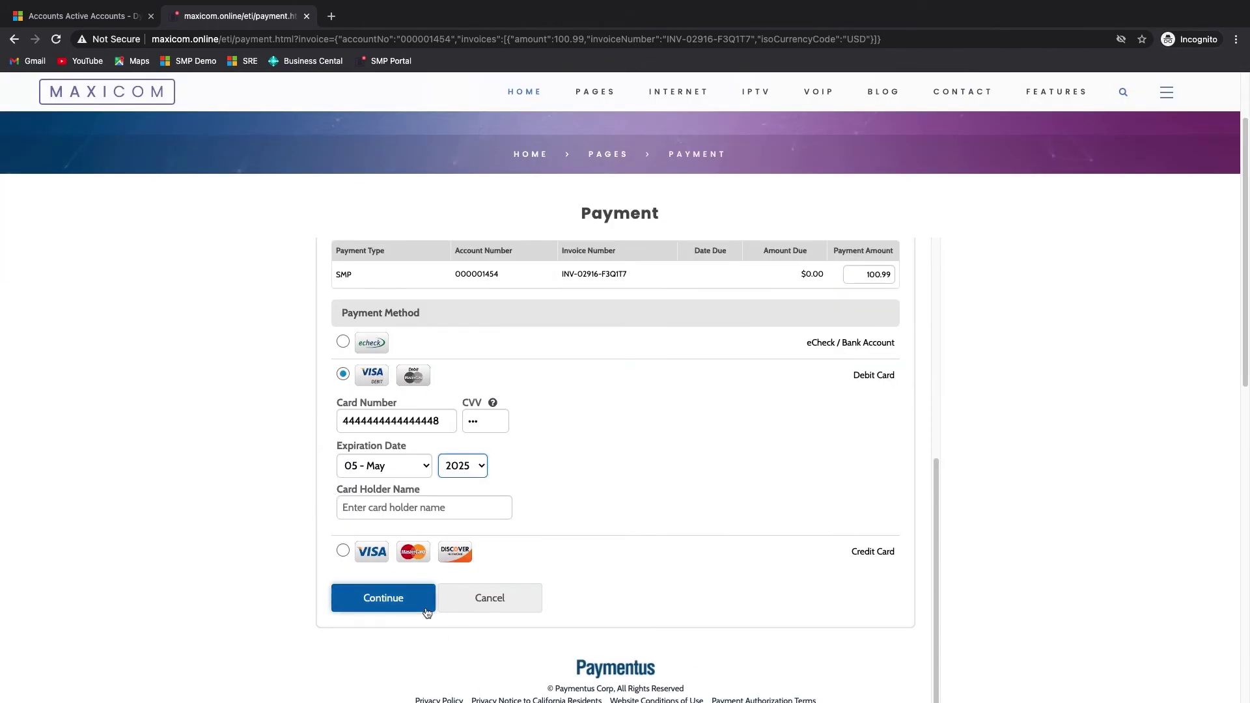
pyautogui.click(390, 599)
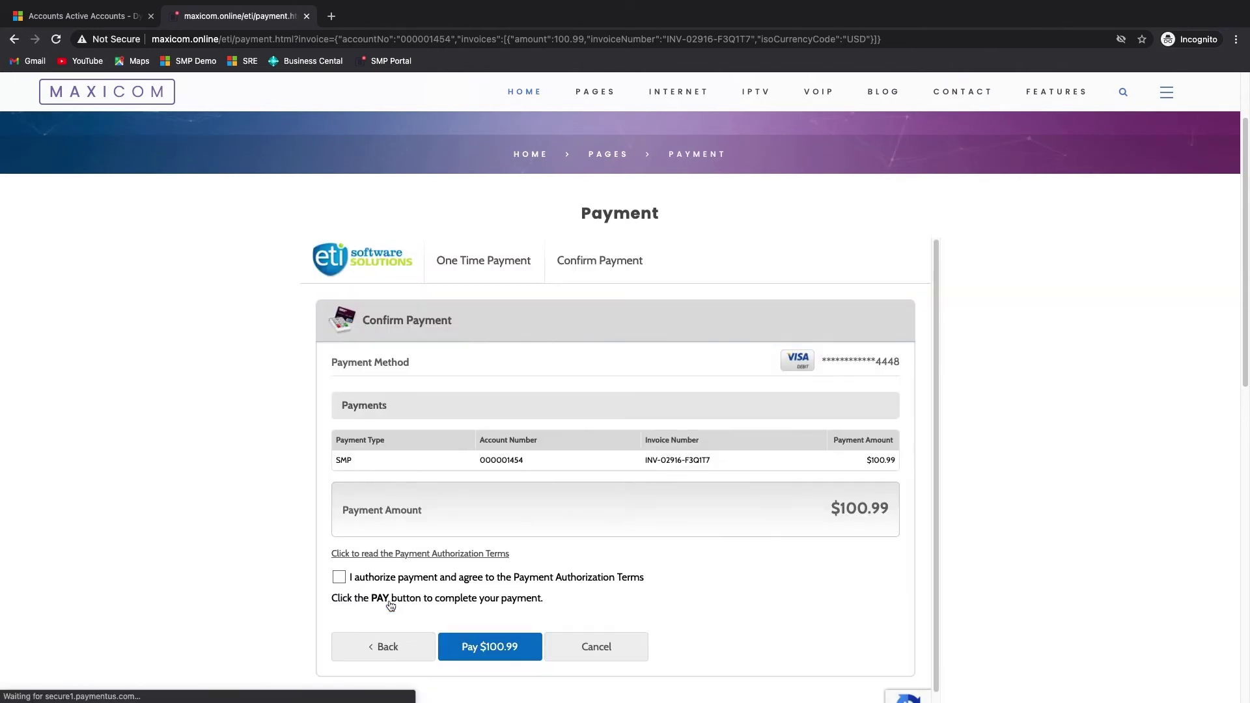
# - Accept the authorization terms, pay $100.99, complete the order with a five-star rating, and close
pyautogui.click(342, 578)
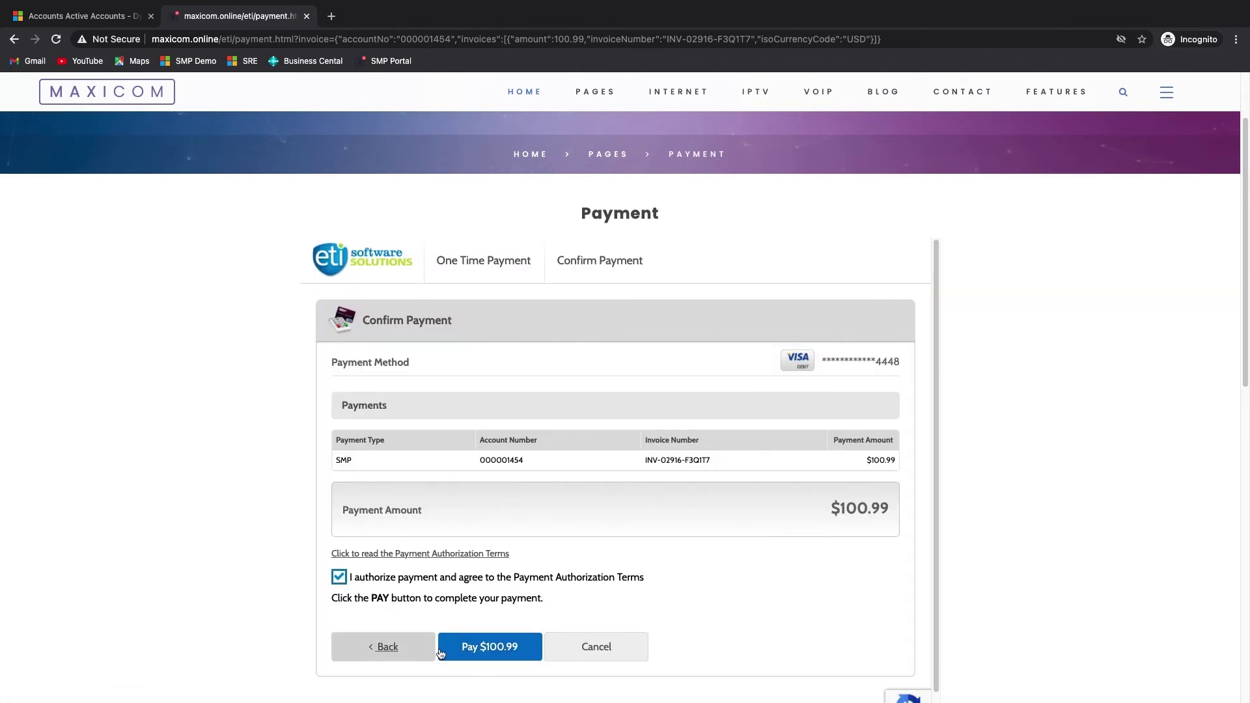
pyautogui.click(493, 648)
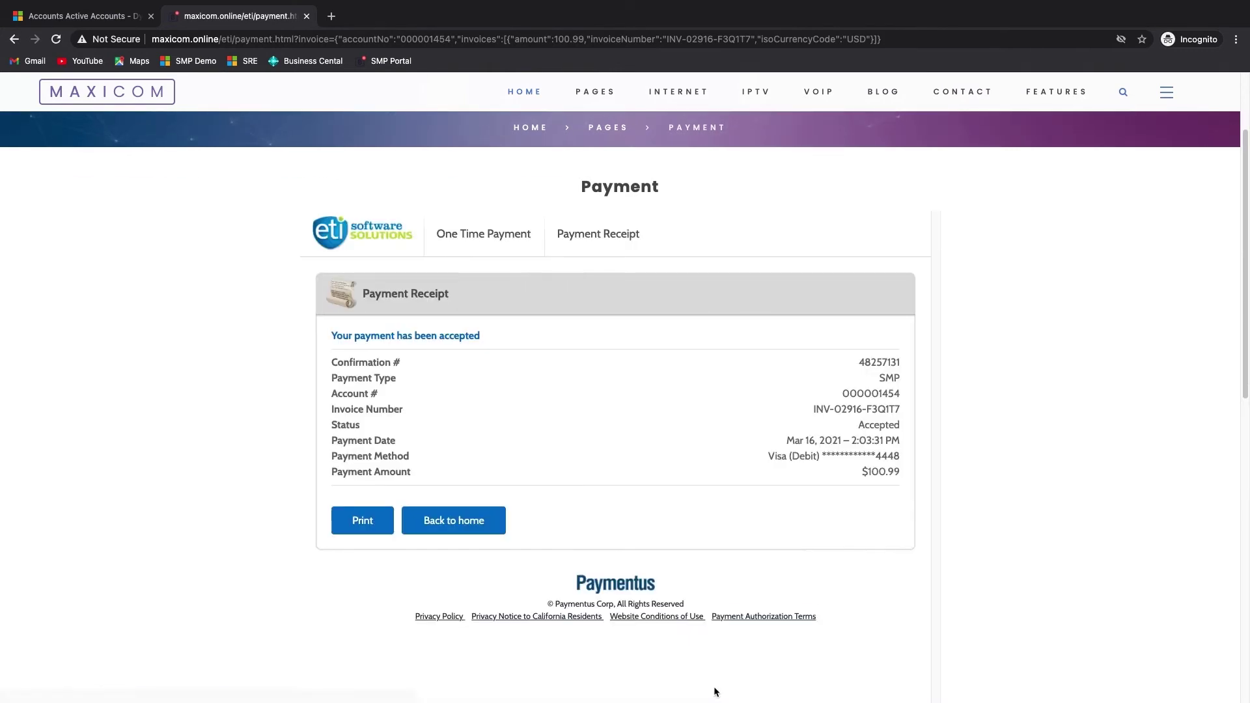
pyautogui.scroll(-2, 714, 691)
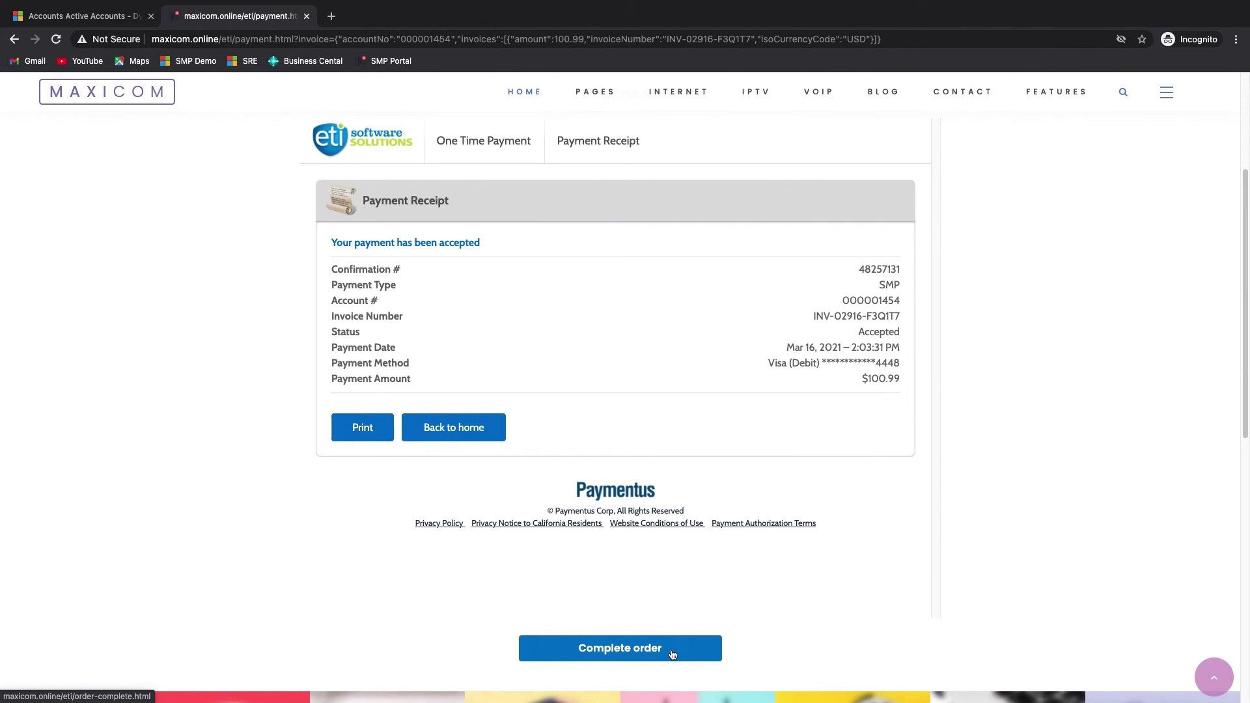
pyautogui.click(652, 650)
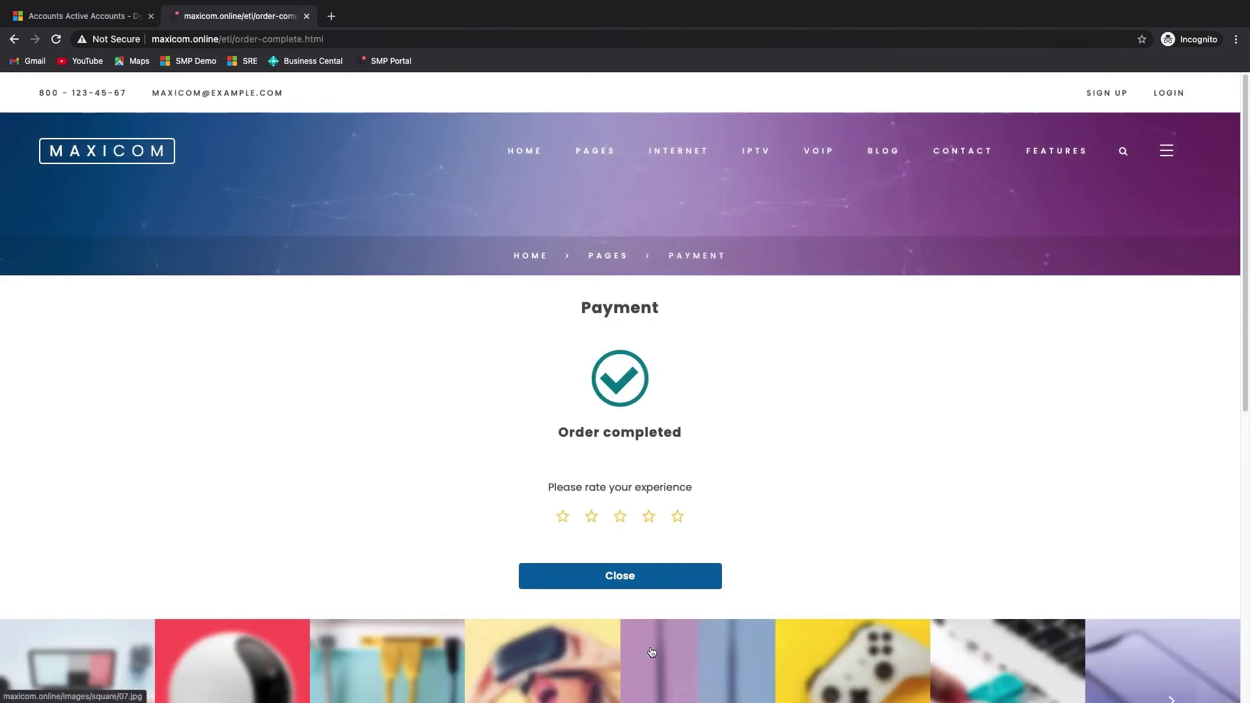
pyautogui.click(677, 518)
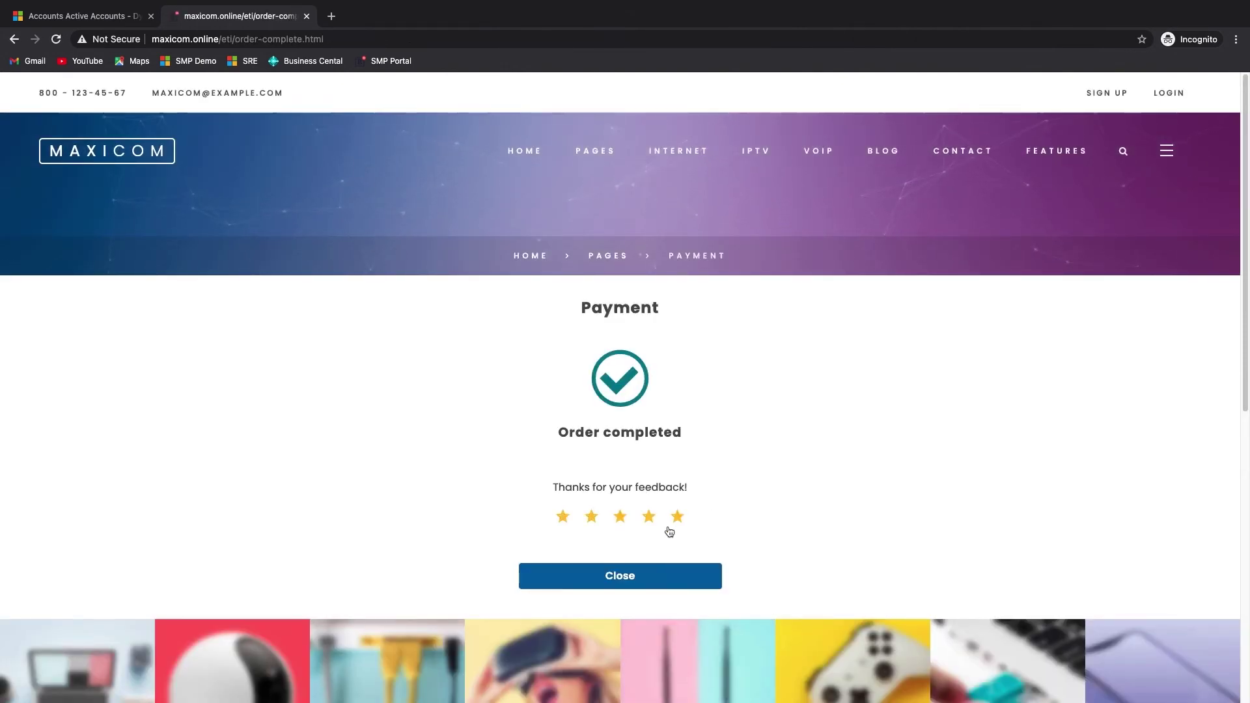
pyautogui.click(630, 580)
# - Browse Invoices, Paid invoices, Service Location and Services, ending on the Support cases list
pyautogui.click(346, 416)
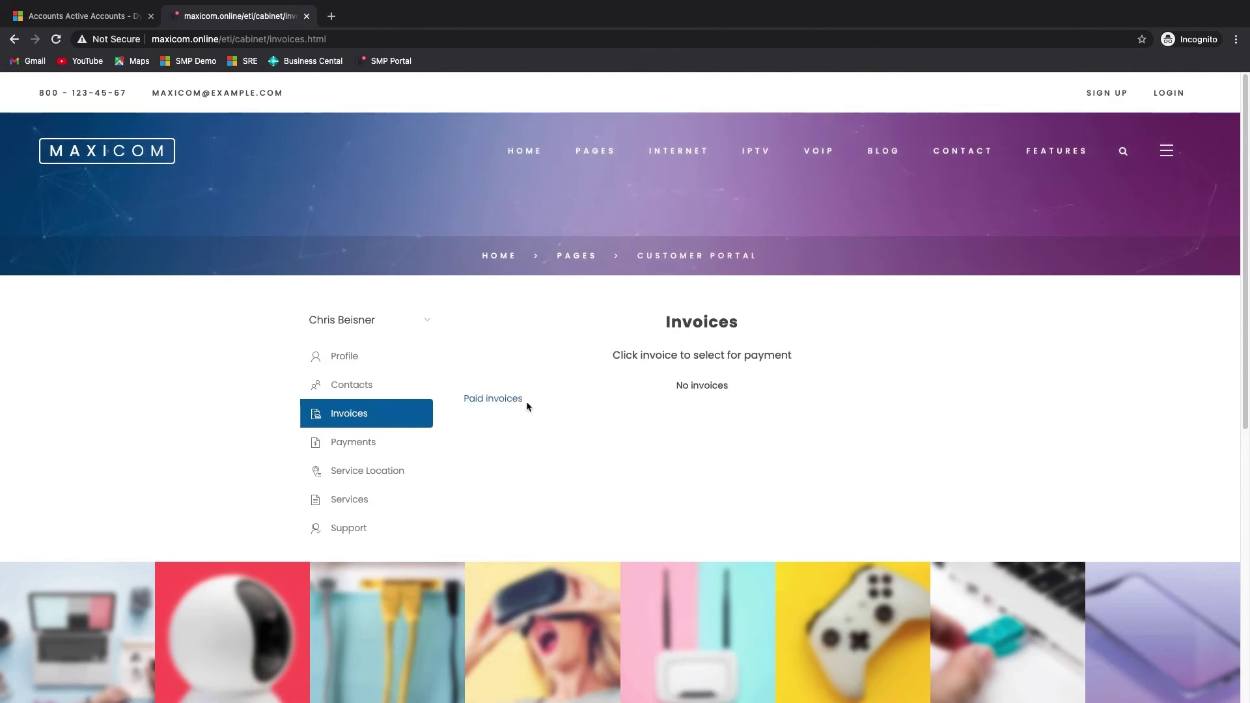
pyautogui.click(507, 404)
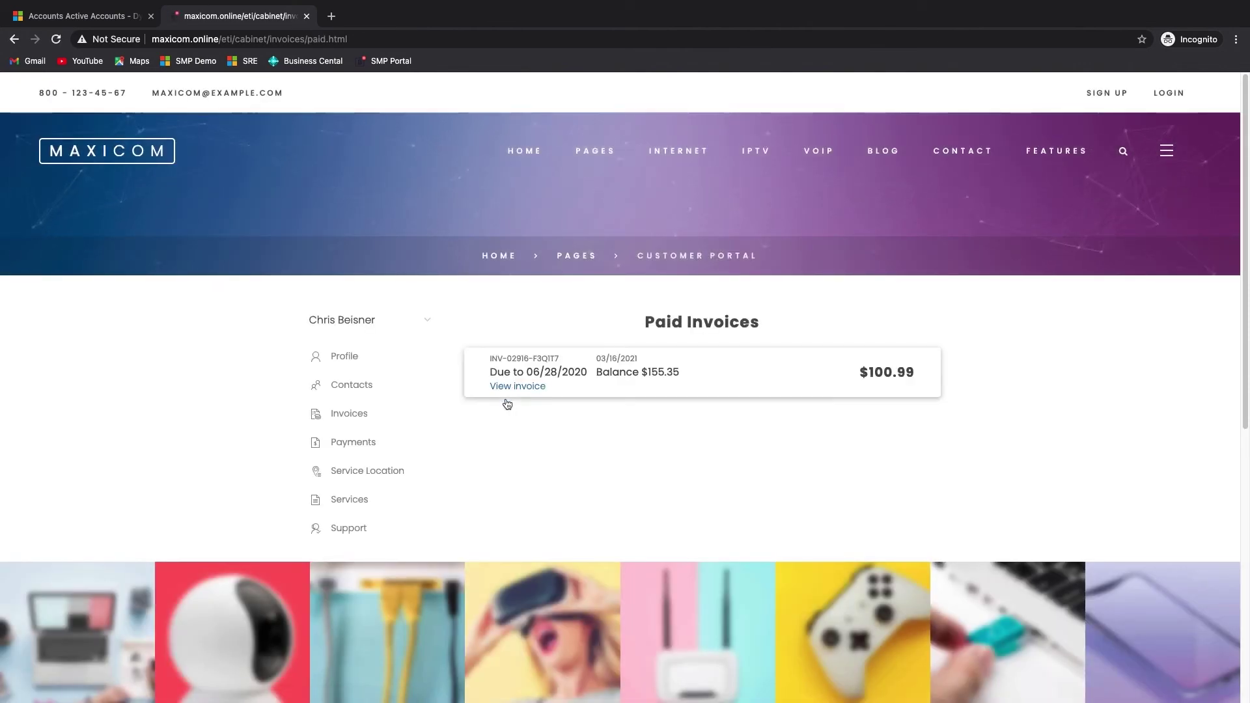
pyautogui.click(350, 473)
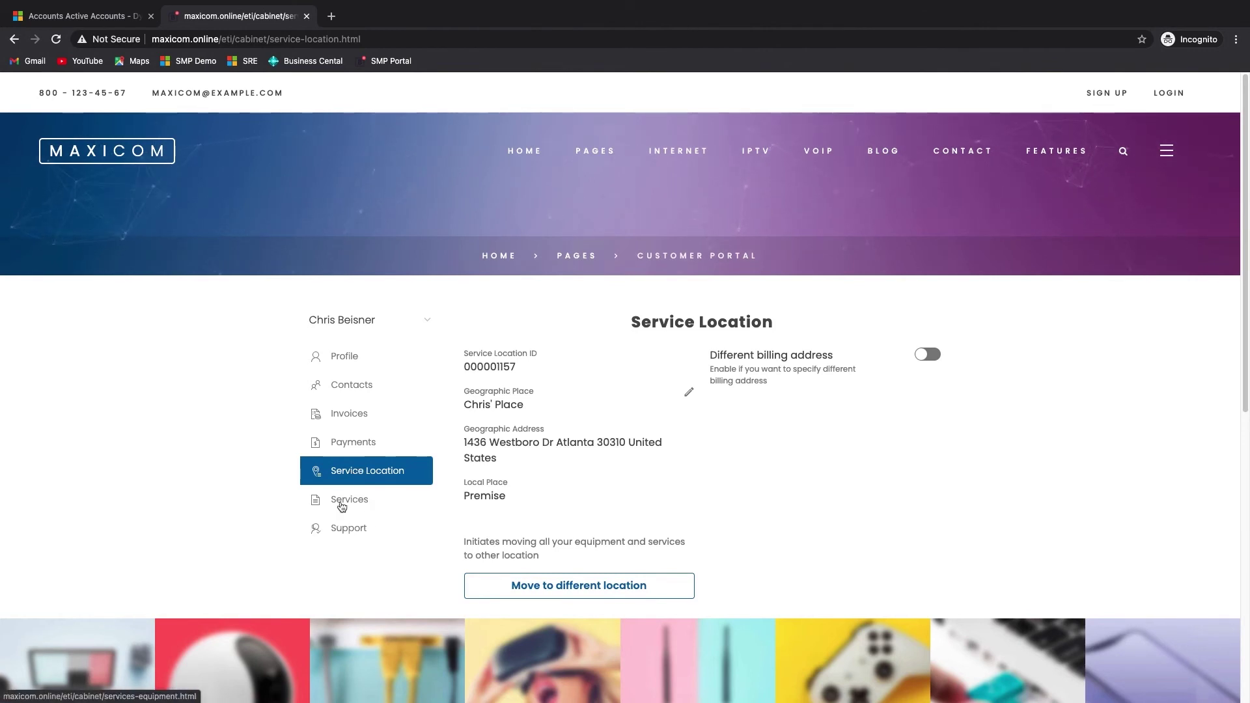
pyautogui.click(343, 500)
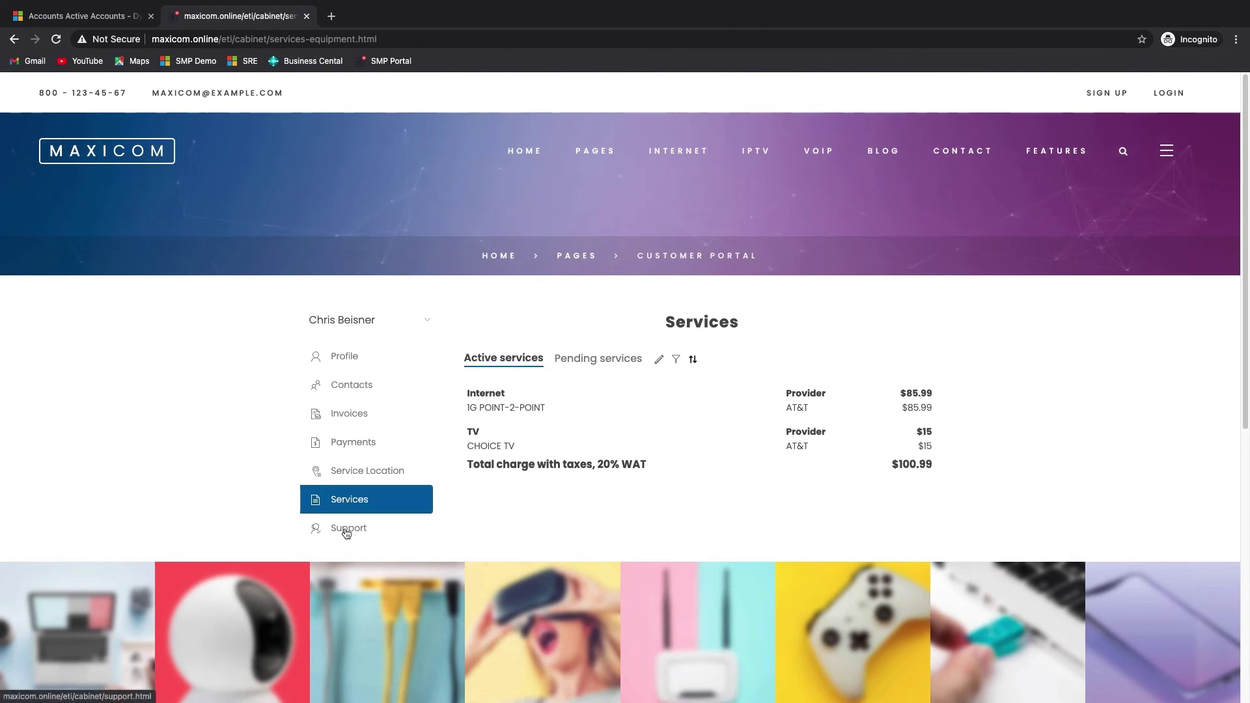
pyautogui.click(345, 531)
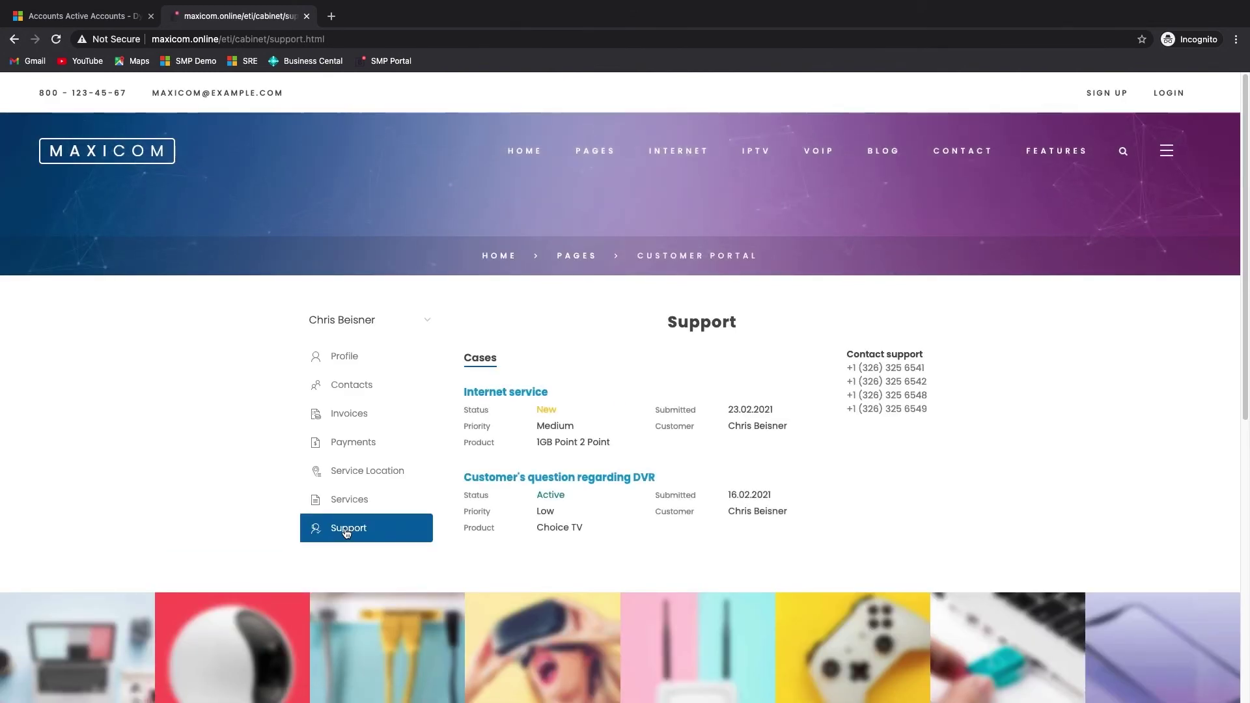